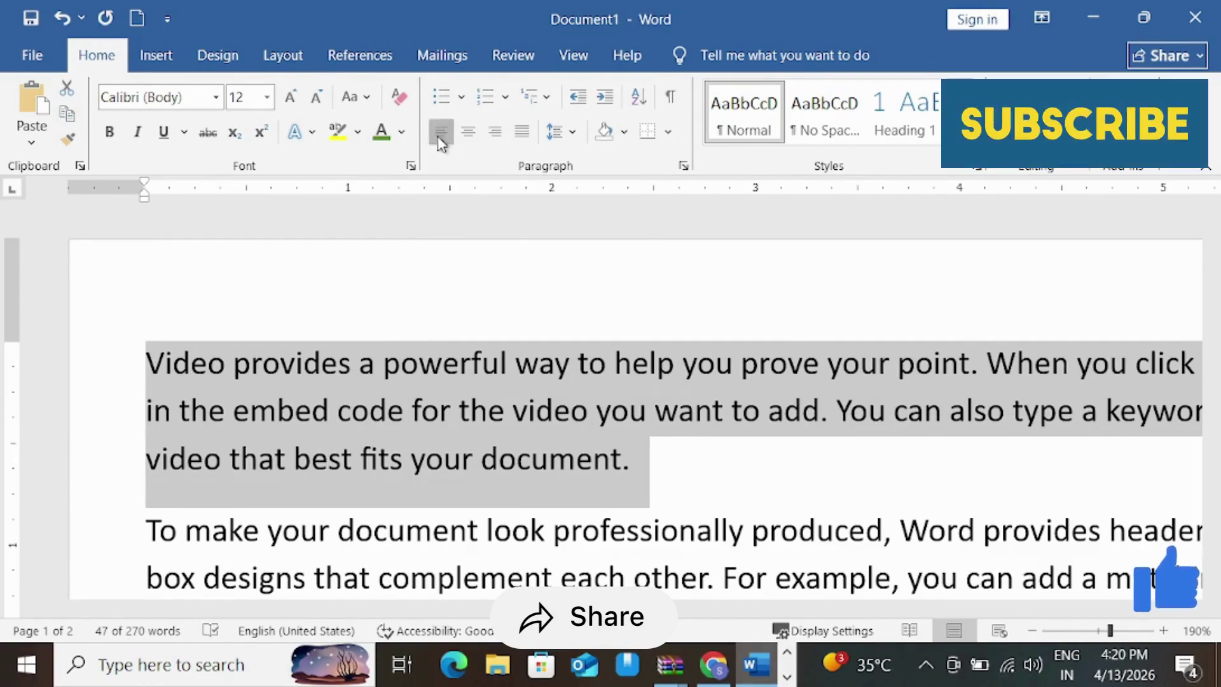
# Look through the document's paragraphs to examine how their text lines up with the margins
pyautogui.scroll(-2, 435, 396)
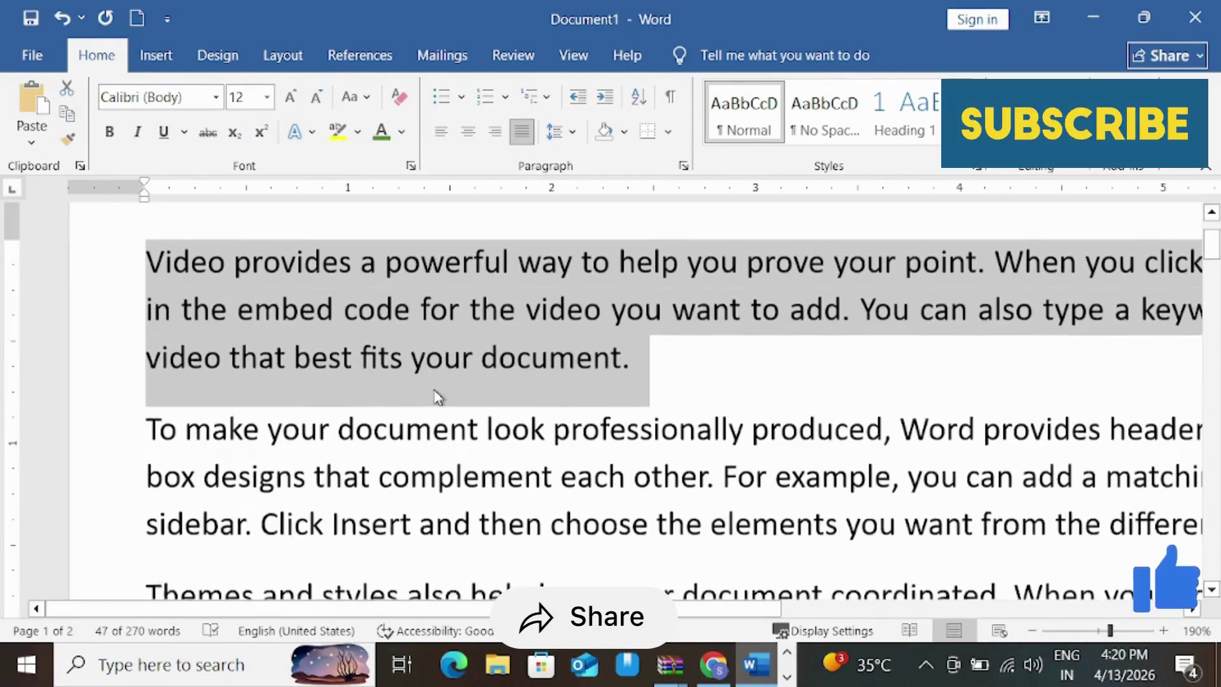
pyautogui.scroll(-5, 436, 396)
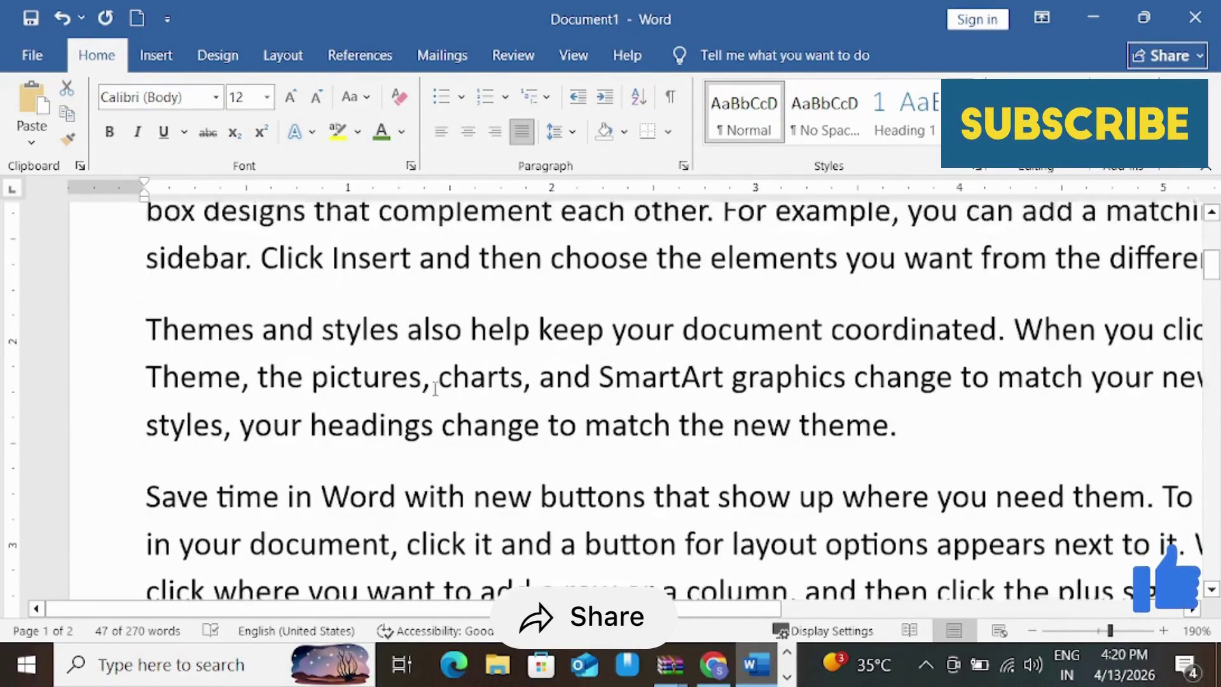
pyautogui.scroll(8, 437, 395)
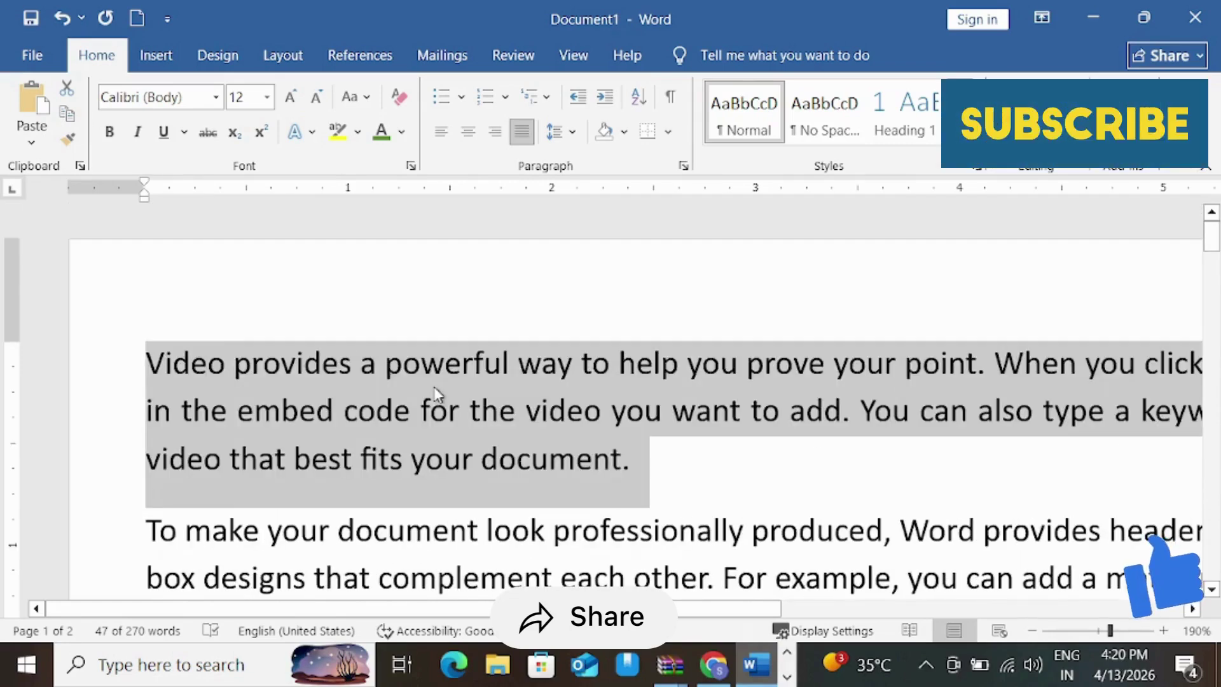
pyautogui.moveTo(757, 617); pyautogui.dragTo(963, 591)
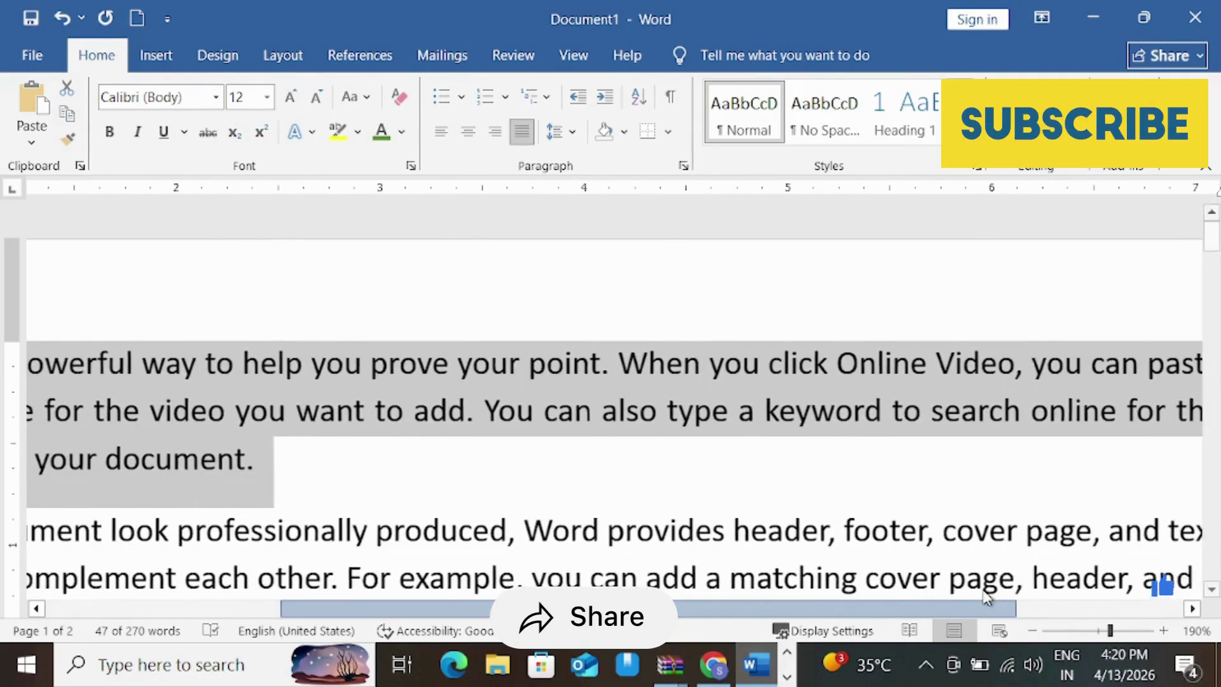
pyautogui.scroll(-3, 832, 485)
pyautogui.scroll(-5, 749, 438)
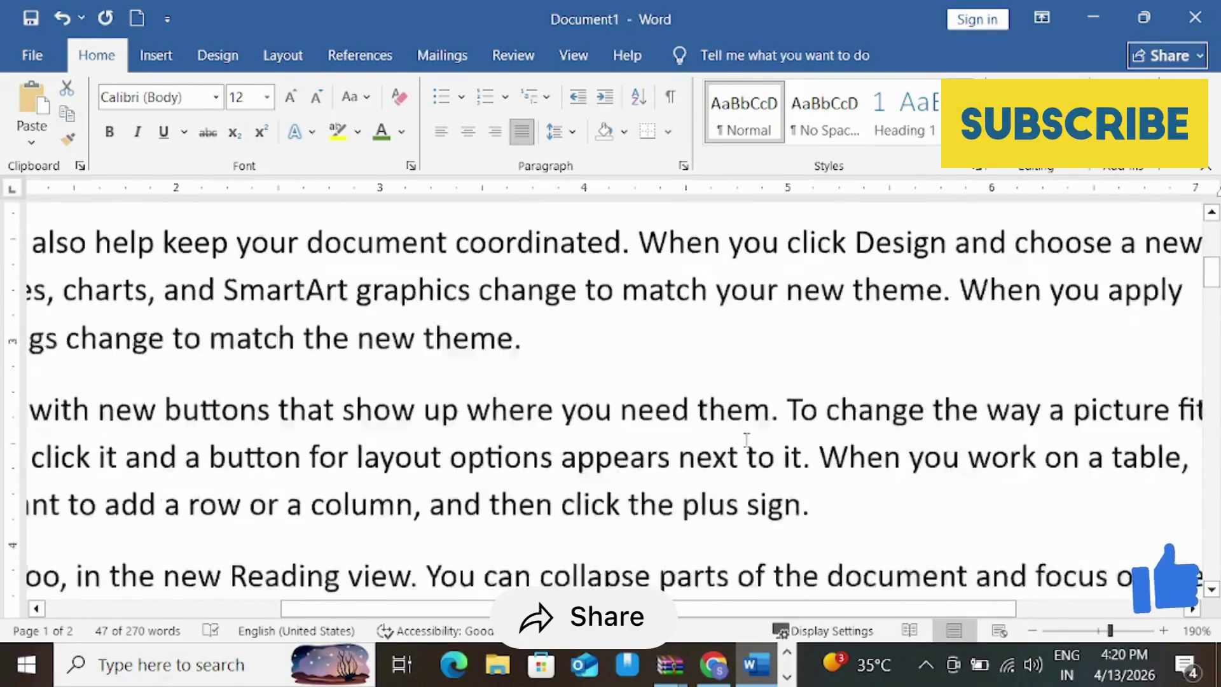
pyautogui.scroll(4, 746, 425)
pyautogui.scroll(2, 746, 423)
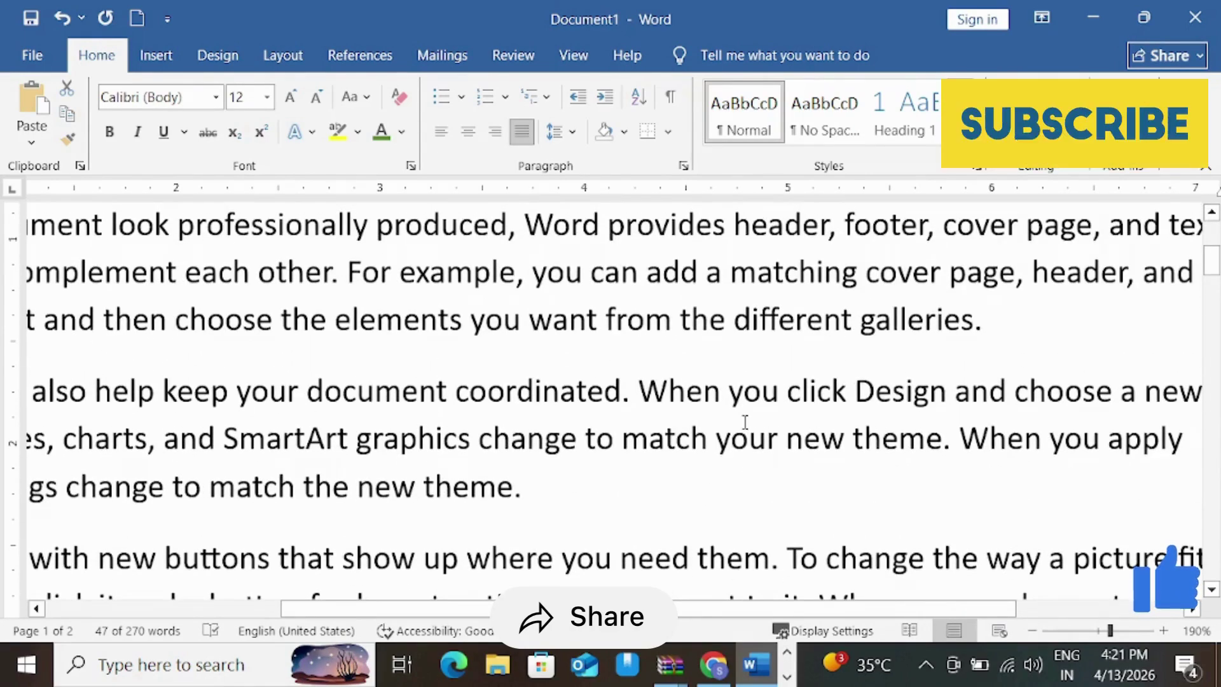
# Set the font size of the entire document's text to 8
pyautogui.hotkey('ctrl', 'a')
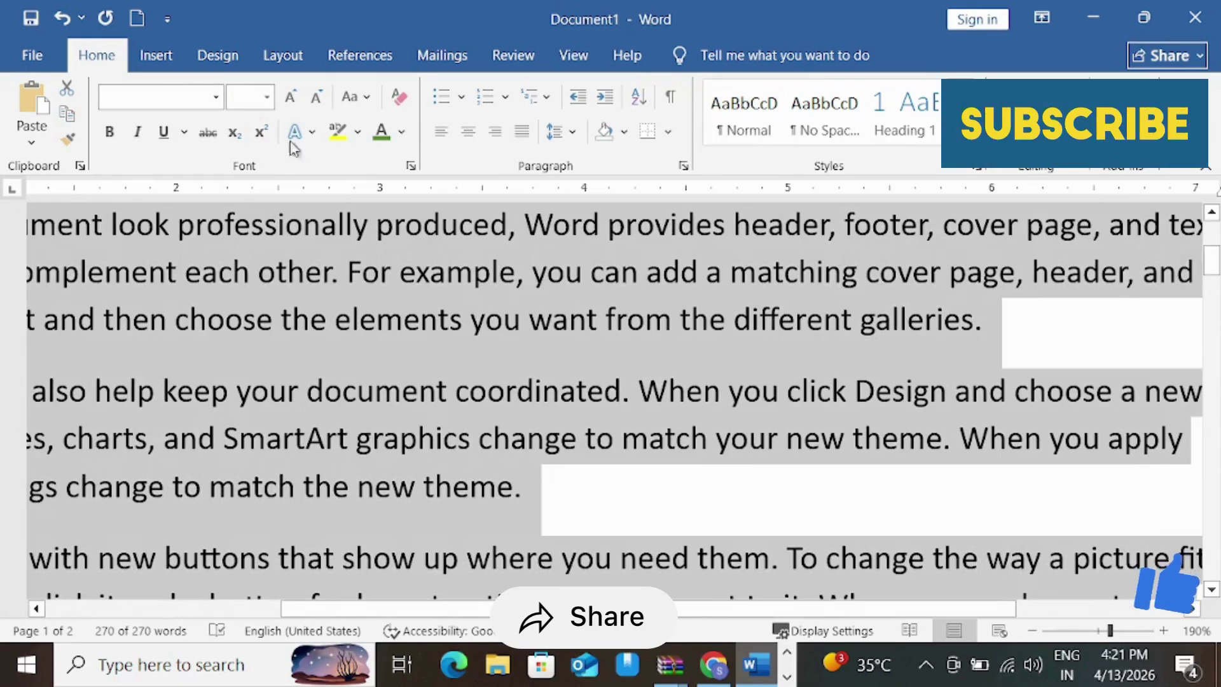
pyautogui.click(267, 97)
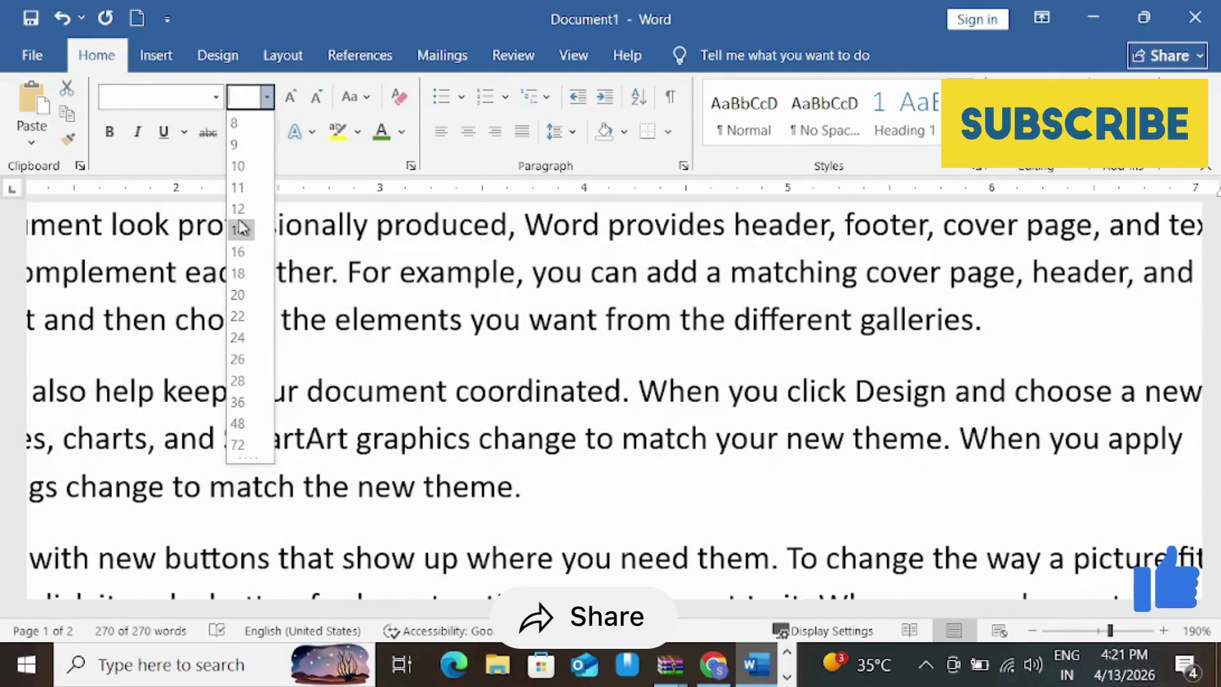
pyautogui.click(242, 124)
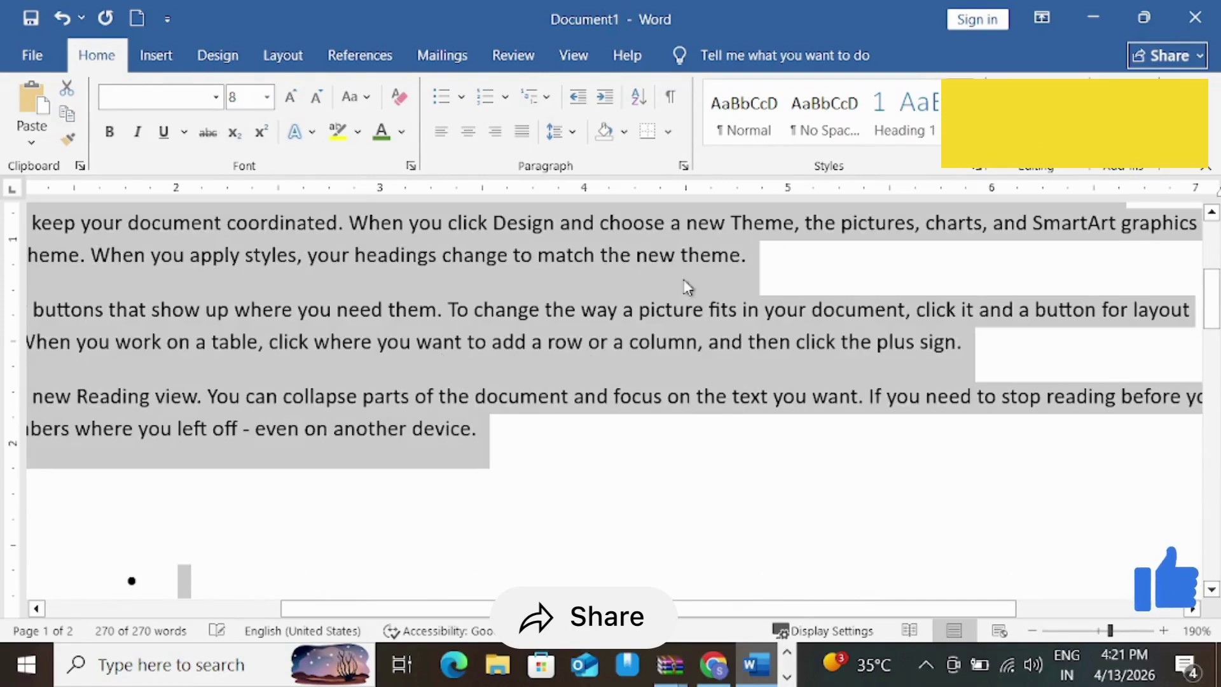
pyautogui.click(109, 277)
pyautogui.scroll(3, 109, 277)
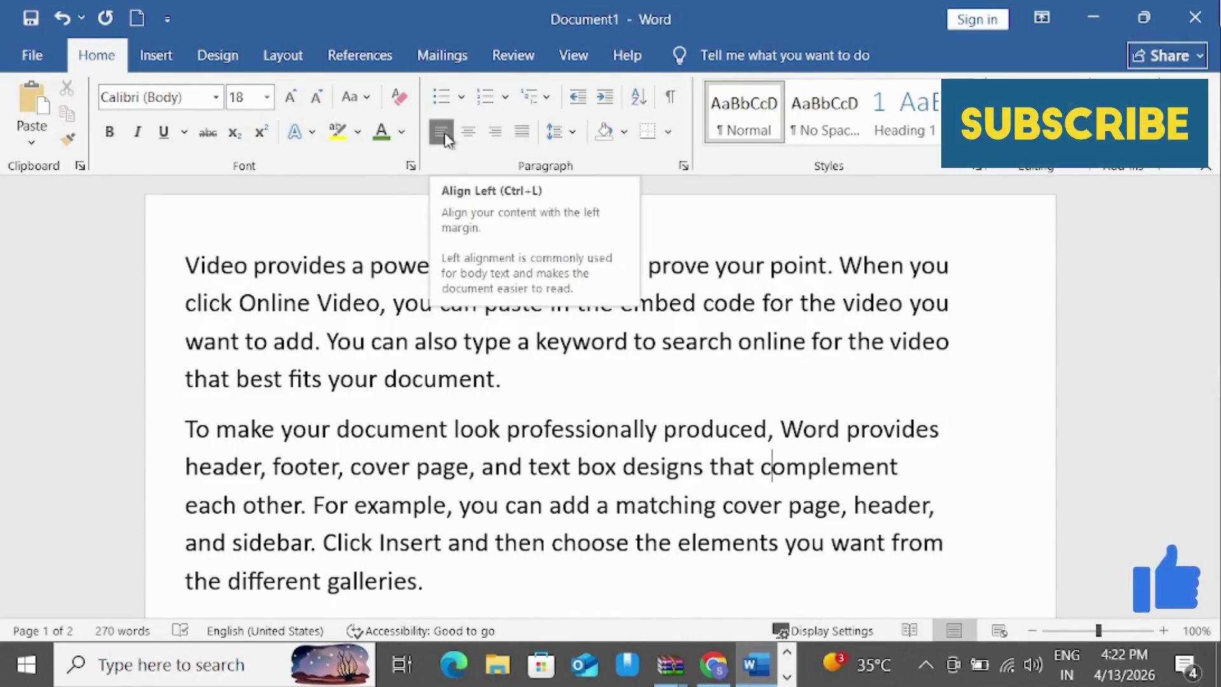
# Center the first paragraph, from "Video provides" through "fits your document."
pyautogui.click(225, 272)
pyautogui.moveTo(187, 267); pyautogui.dragTo(535, 385)
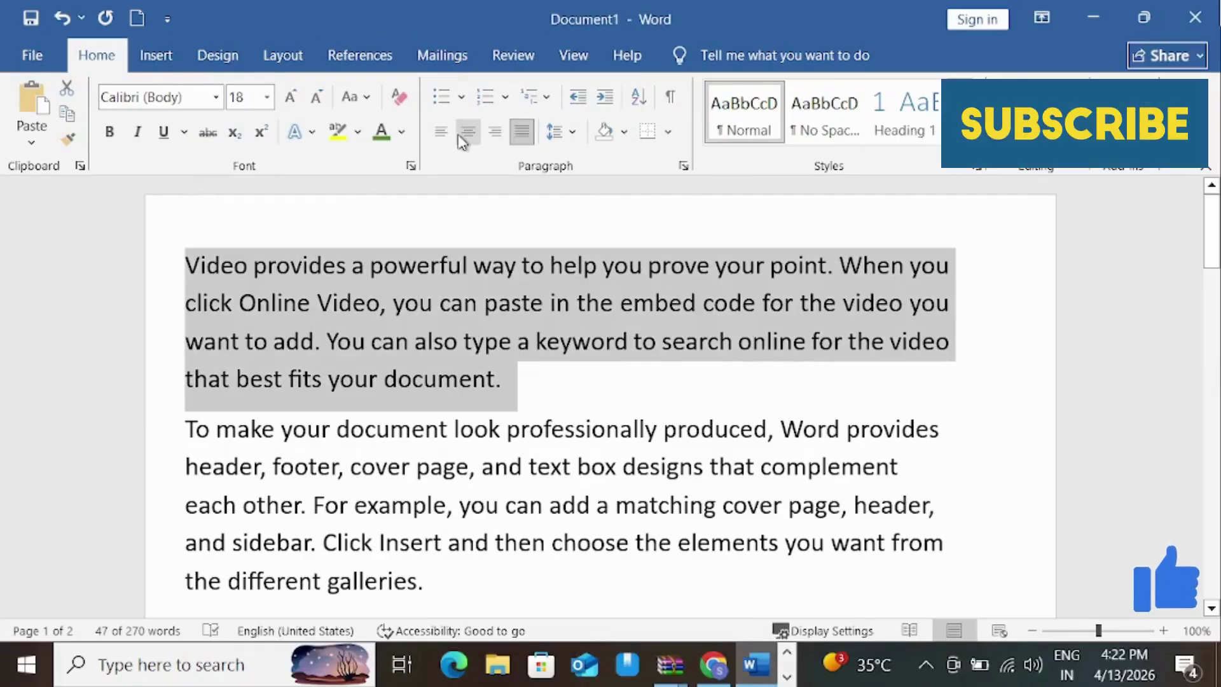
pyautogui.click(466, 133)
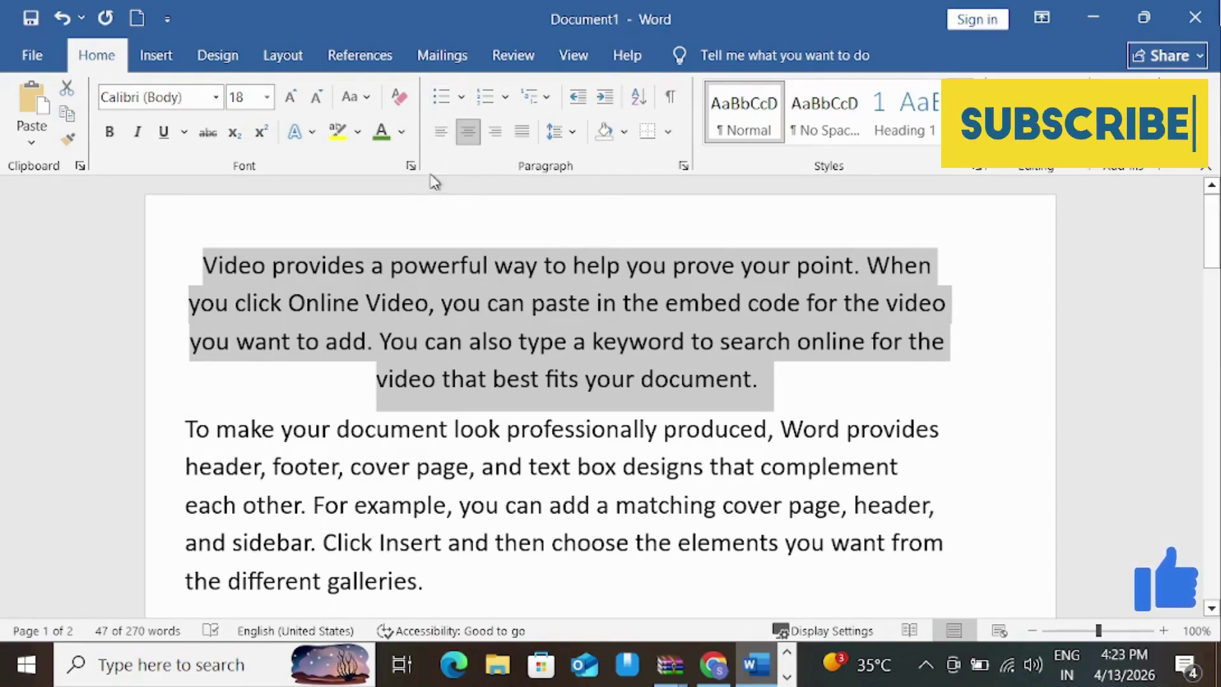
# Align the whole first paragraph with the left margin
pyautogui.moveTo(437, 265); pyautogui.dragTo(459, 265)
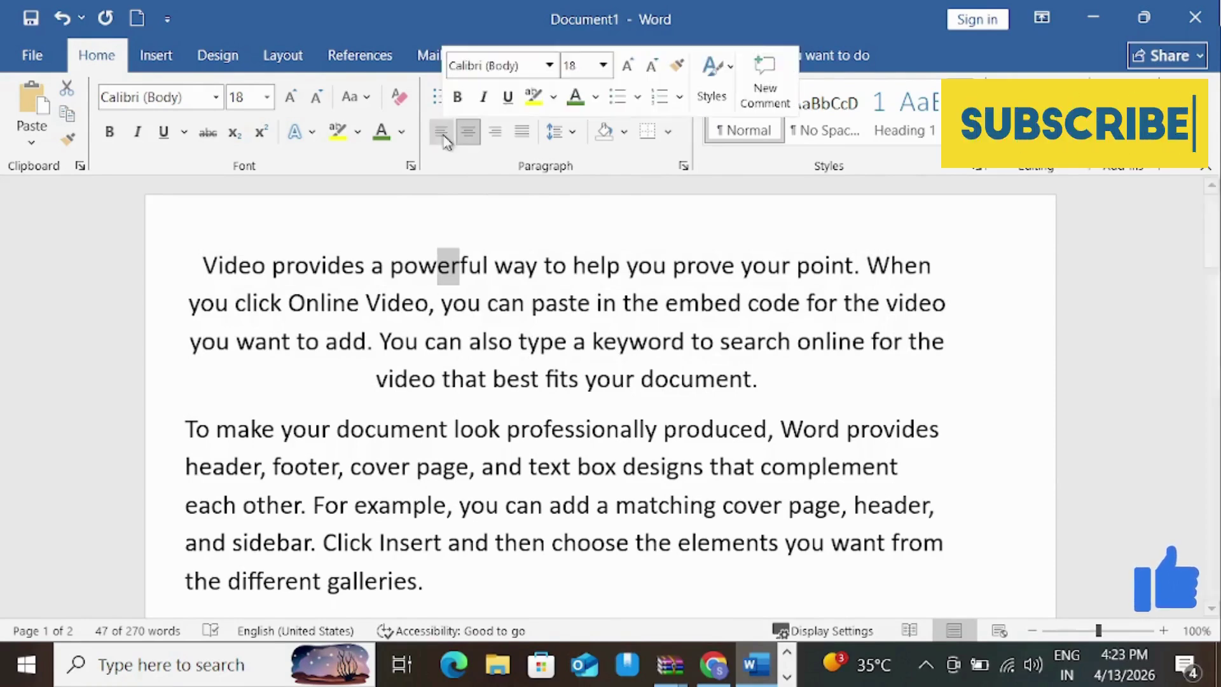
pyautogui.click(320, 302)
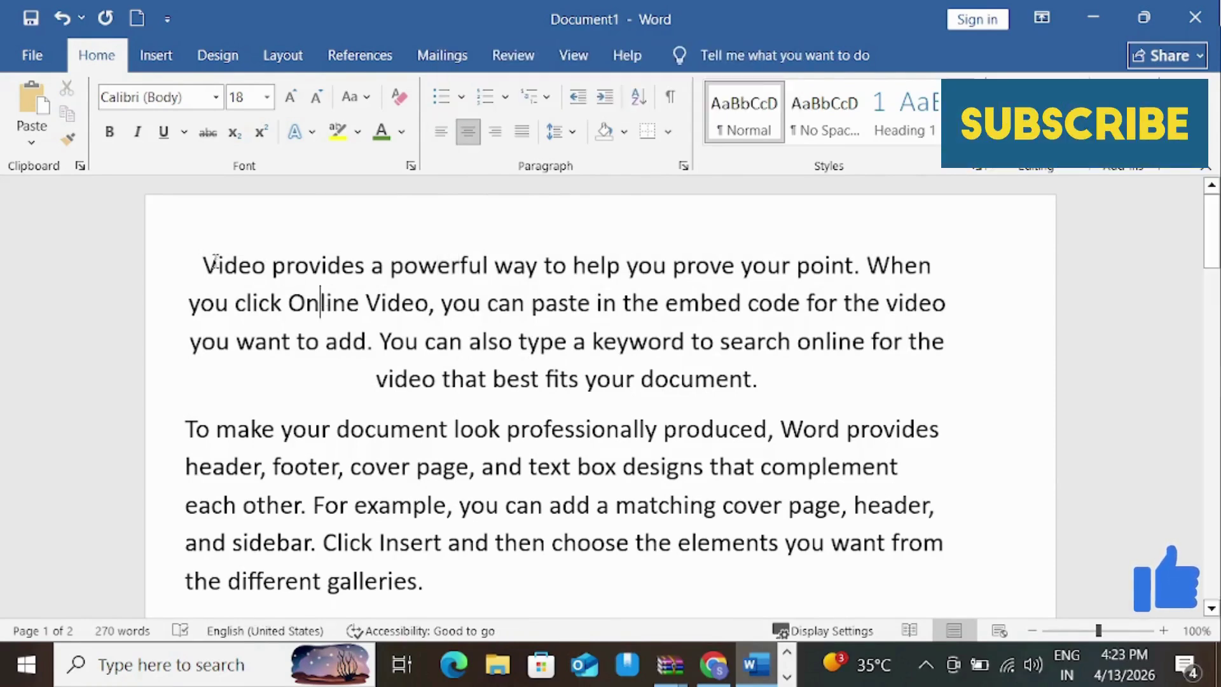
pyautogui.moveTo(205, 261); pyautogui.dragTo(773, 382)
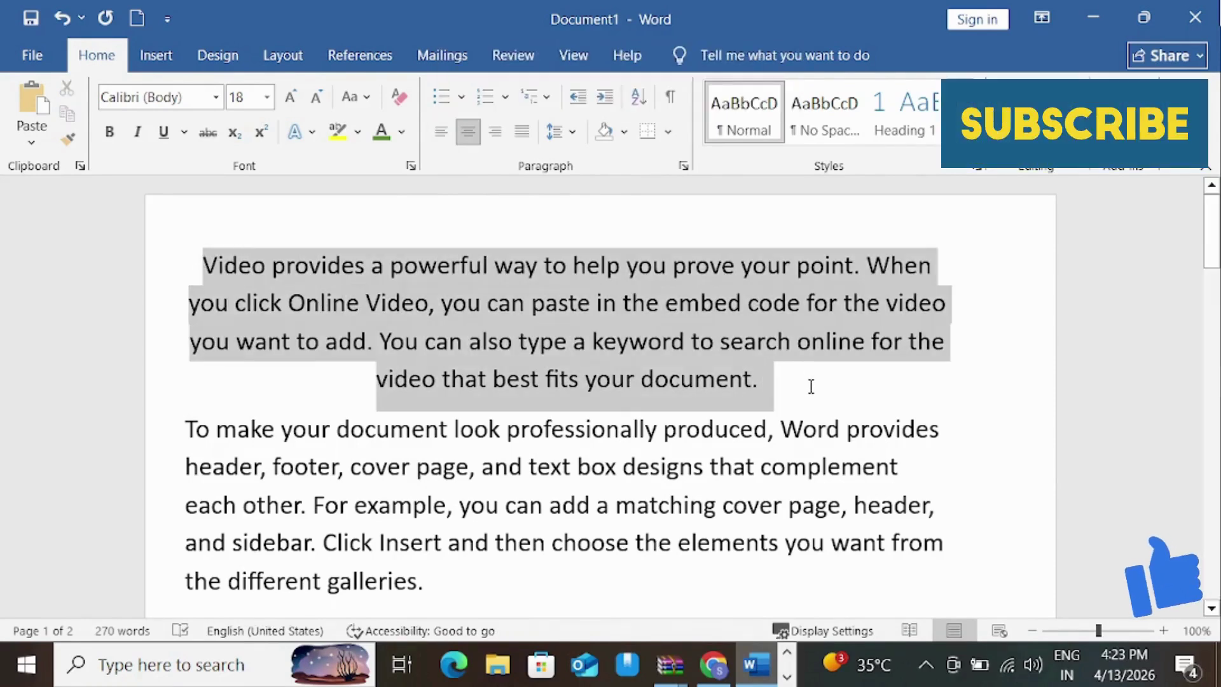
pyautogui.click(442, 134)
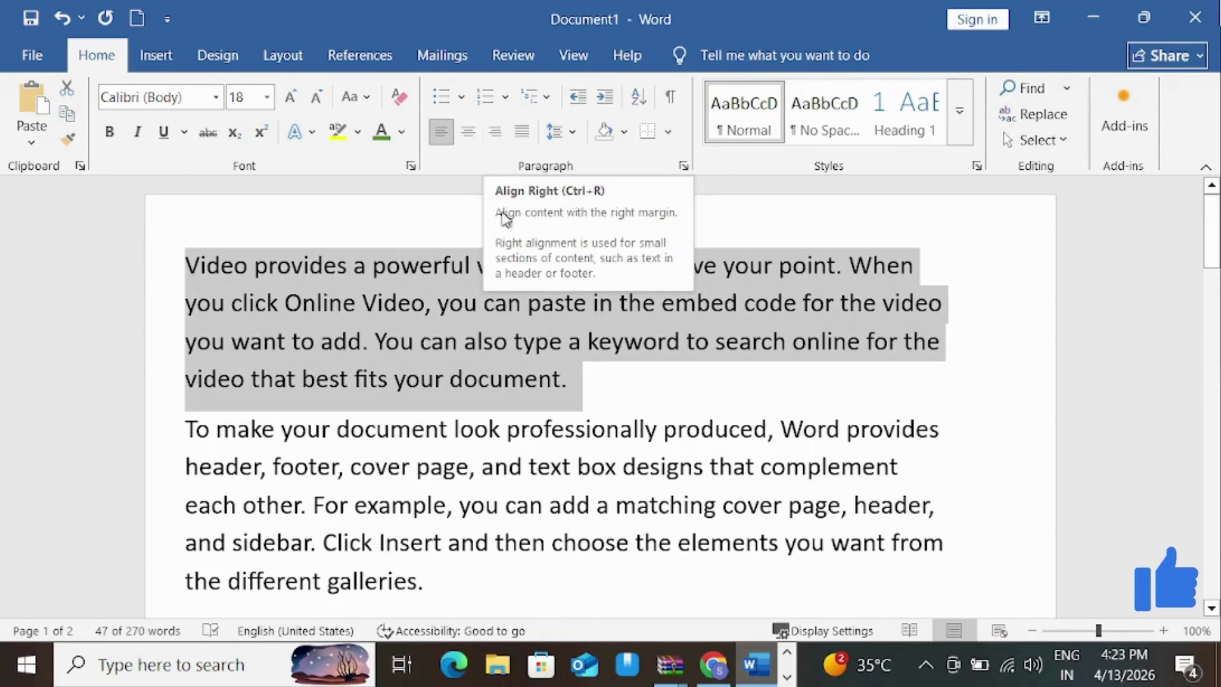
# Right-align the first paragraph, and change its alignment to justified
pyautogui.click(501, 137)
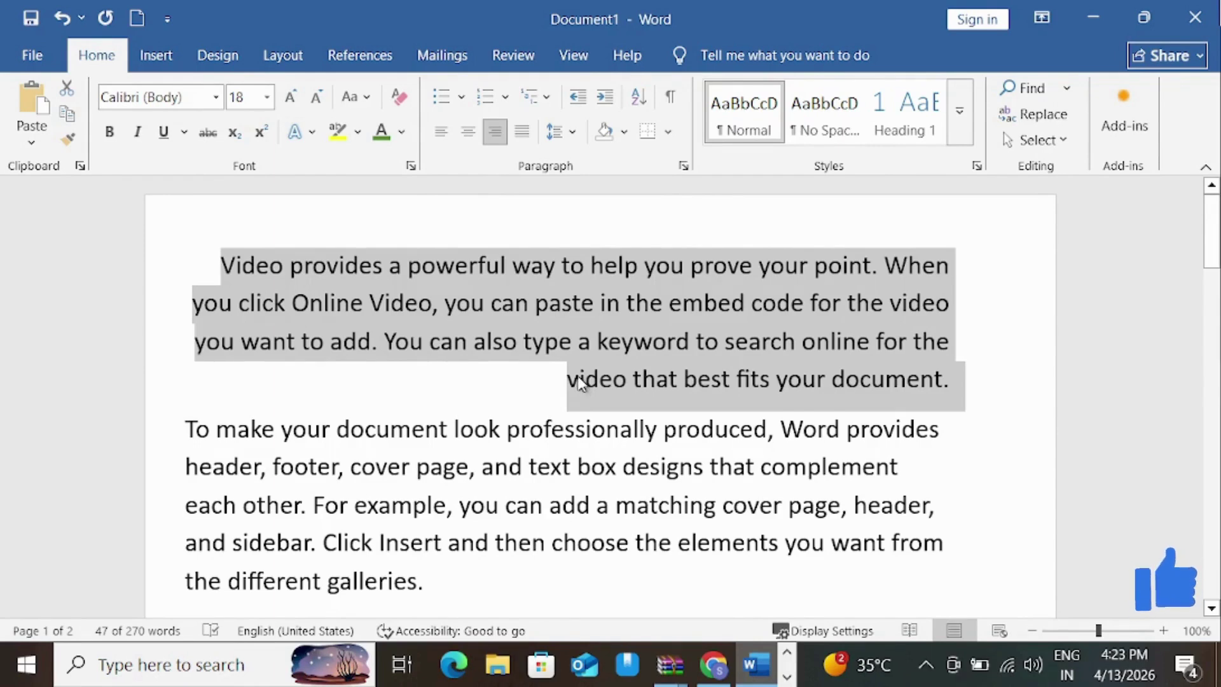
pyautogui.click(520, 134)
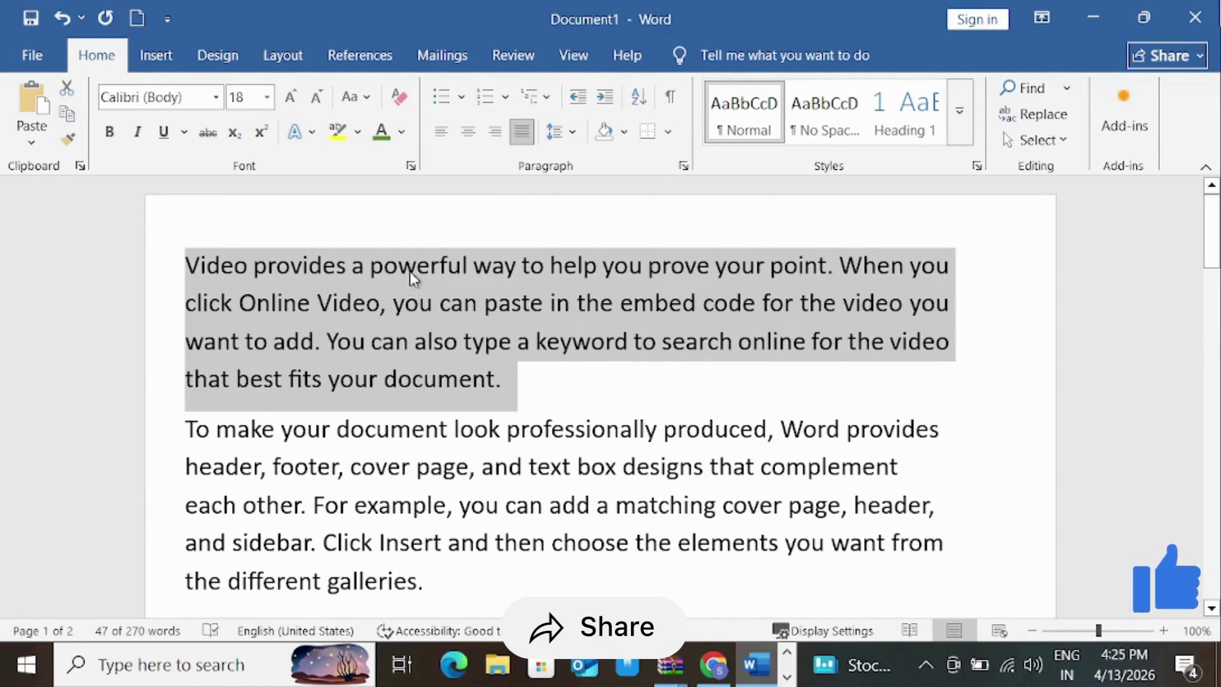
# Try line spacings of 1.5, 1.15 and 1.0 on the first paragraph
pyautogui.click(574, 134)
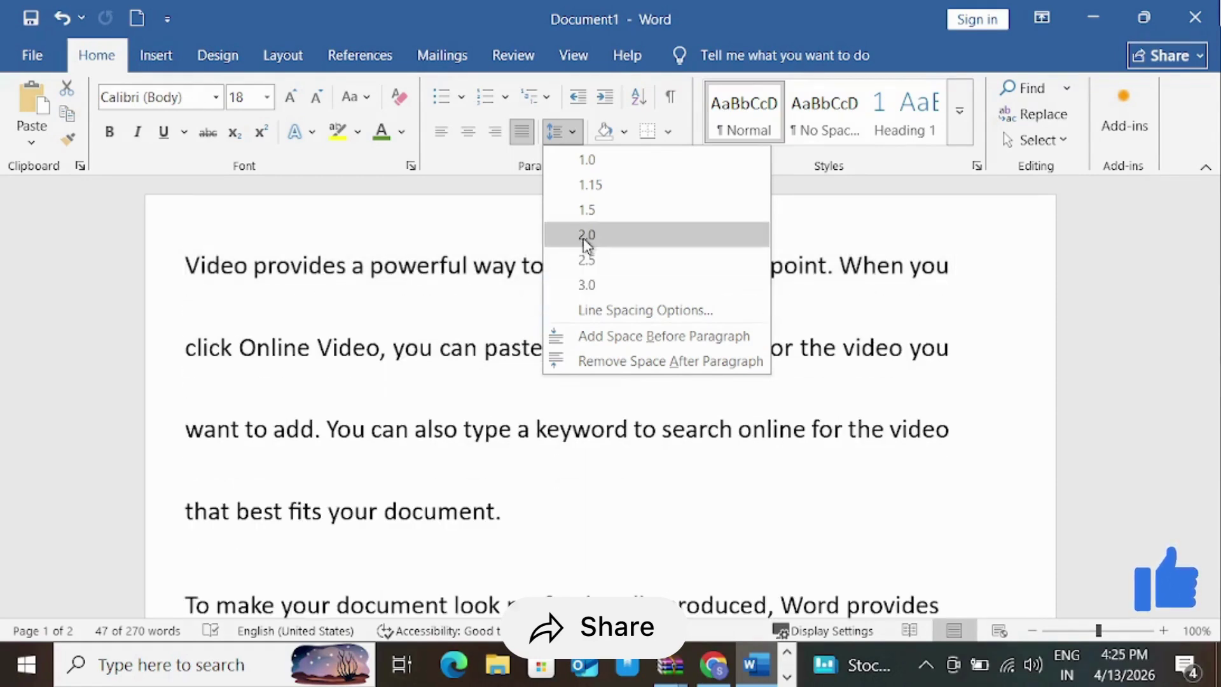
pyautogui.click(589, 214)
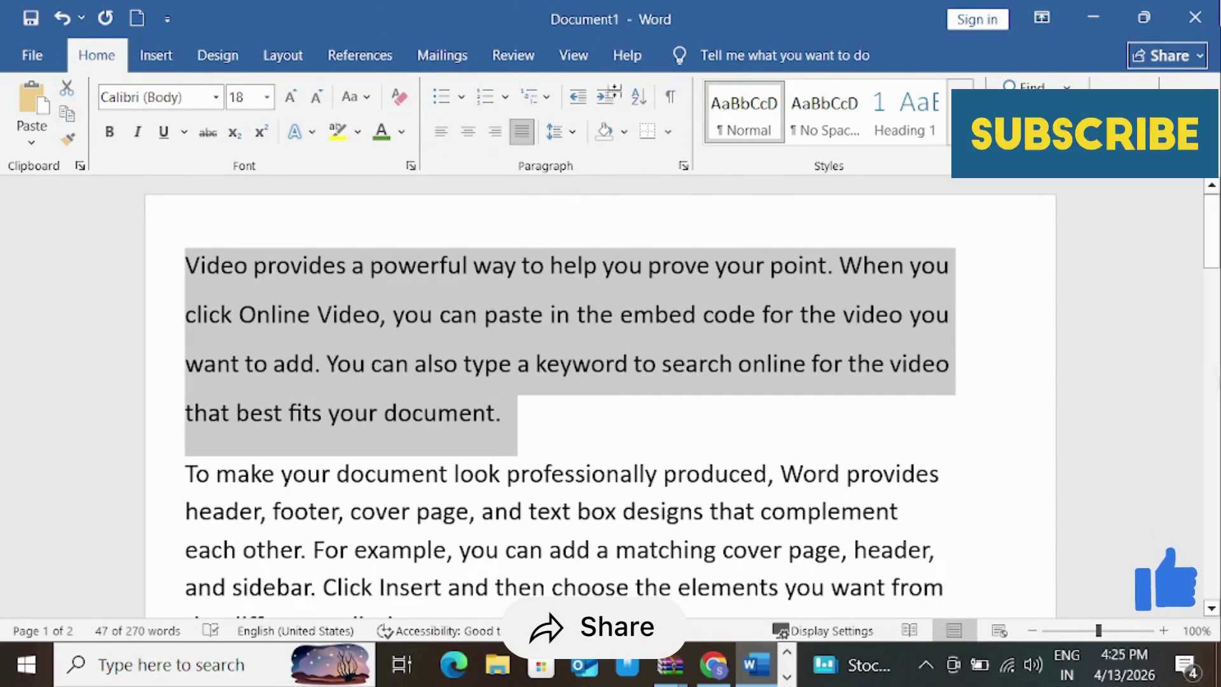
pyautogui.click(573, 131)
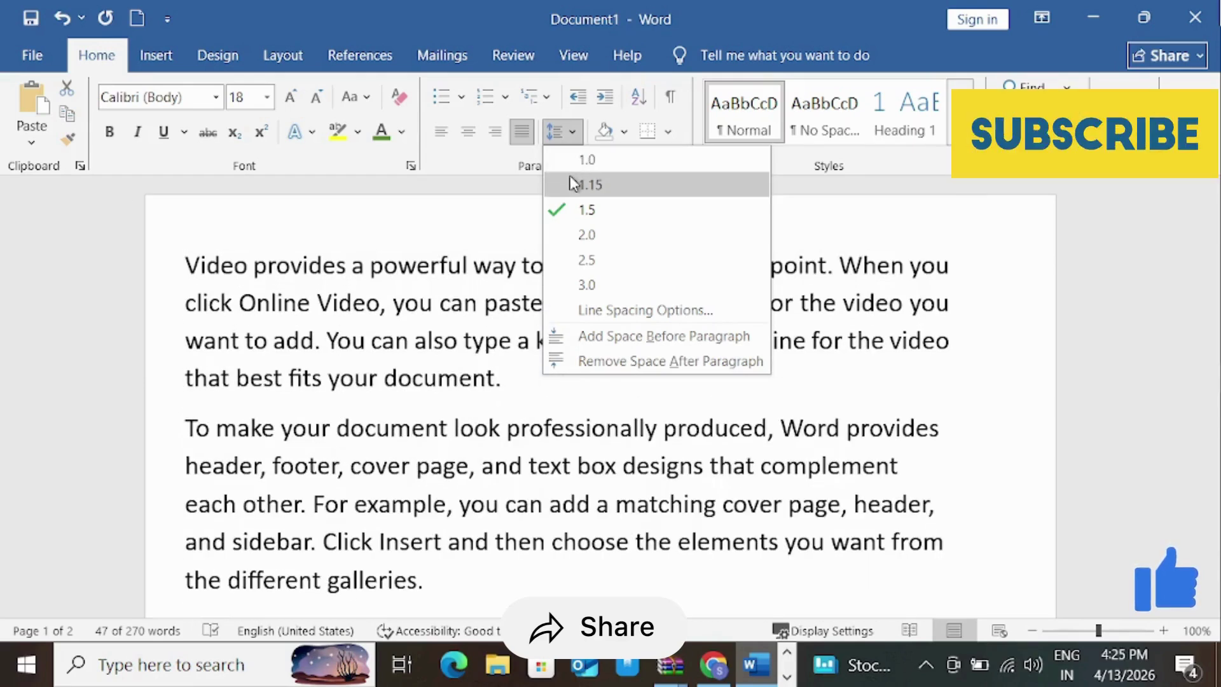
pyautogui.click(571, 182)
pyautogui.click(572, 130)
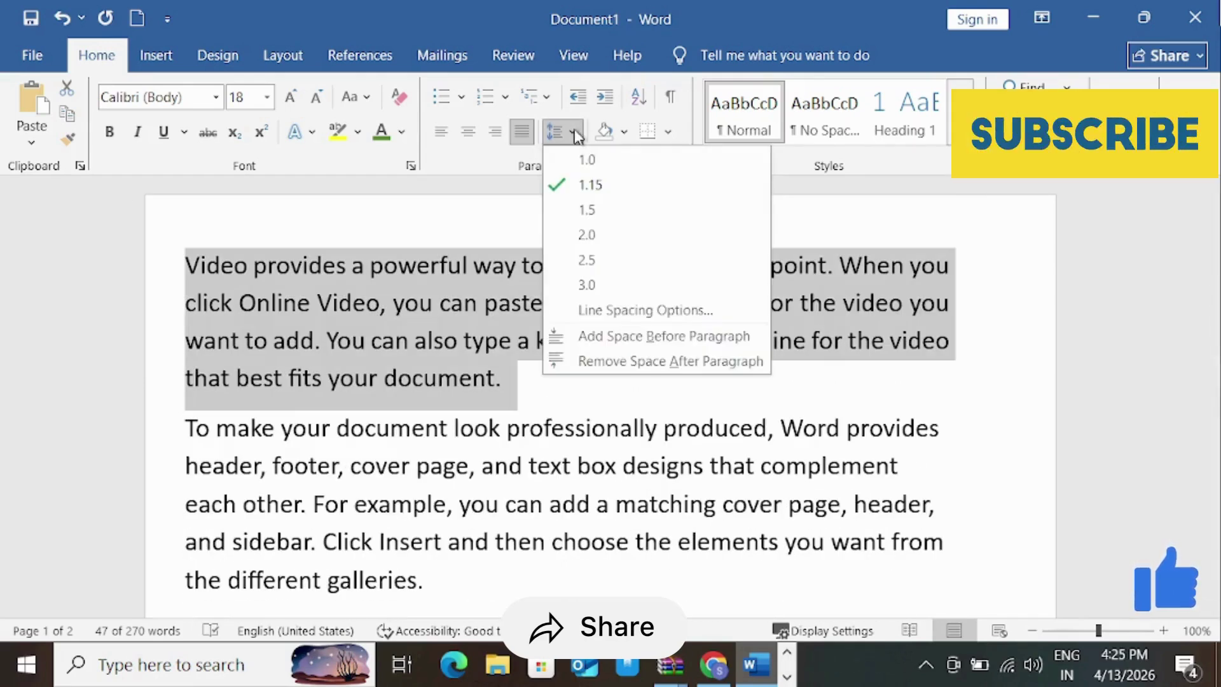
pyautogui.click(577, 161)
# Set the first paragraph's line spacing to 2.0
pyautogui.click(571, 131)
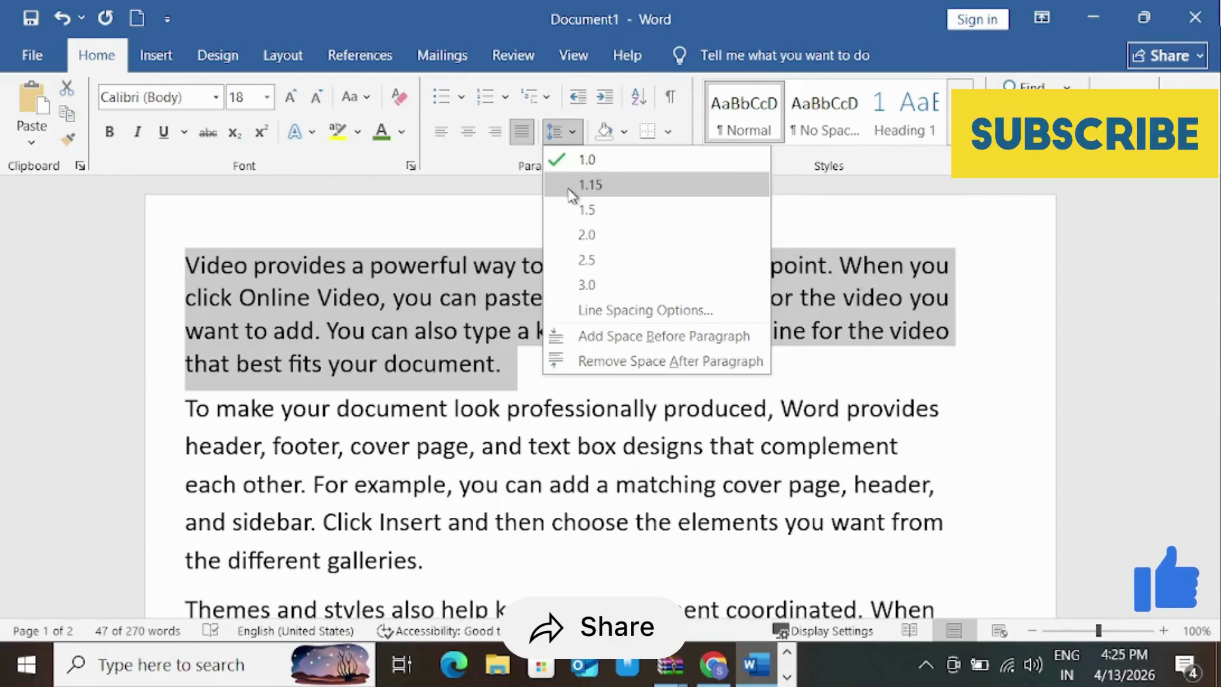
pyautogui.click(572, 235)
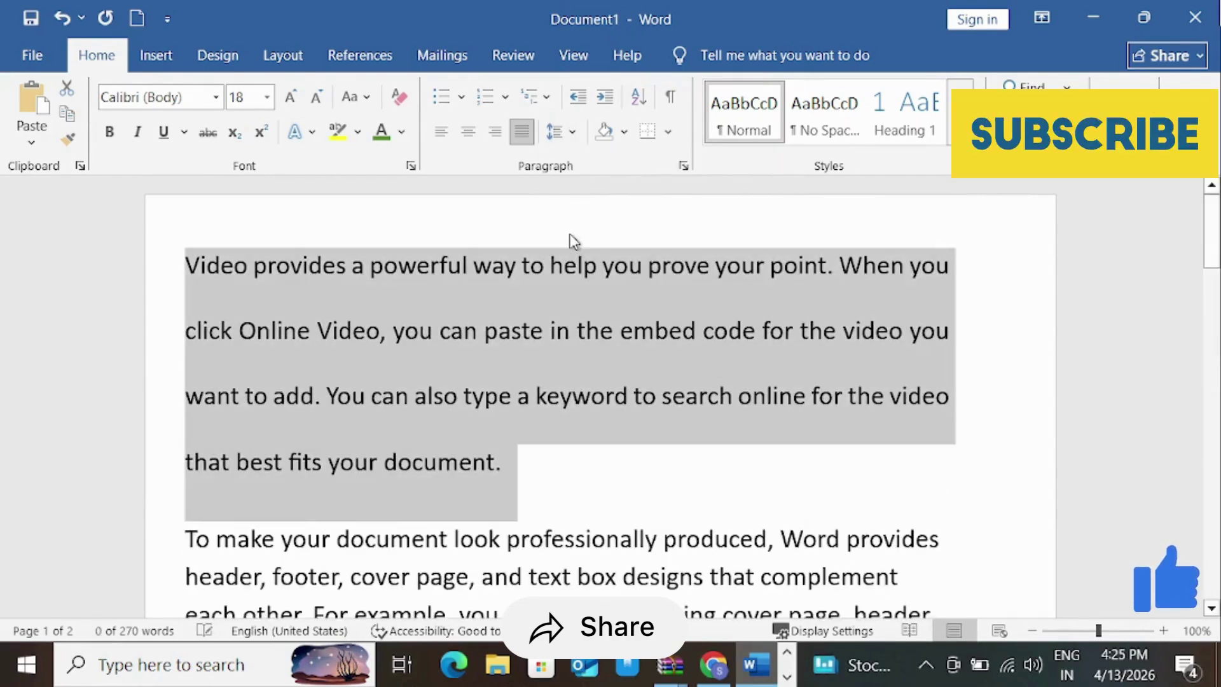
# Add space before the first paragraph and deselect its text
pyautogui.click(575, 131)
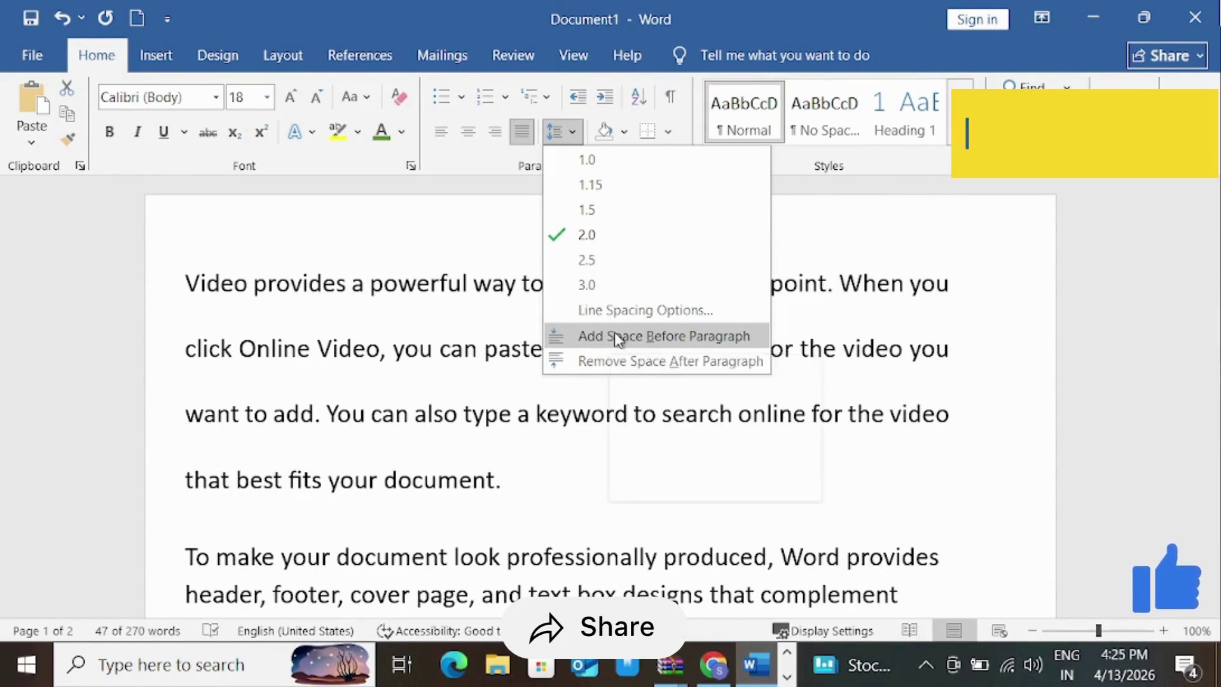
pyautogui.click(614, 337)
pyautogui.click(467, 438)
pyautogui.scroll(-3, 468, 437)
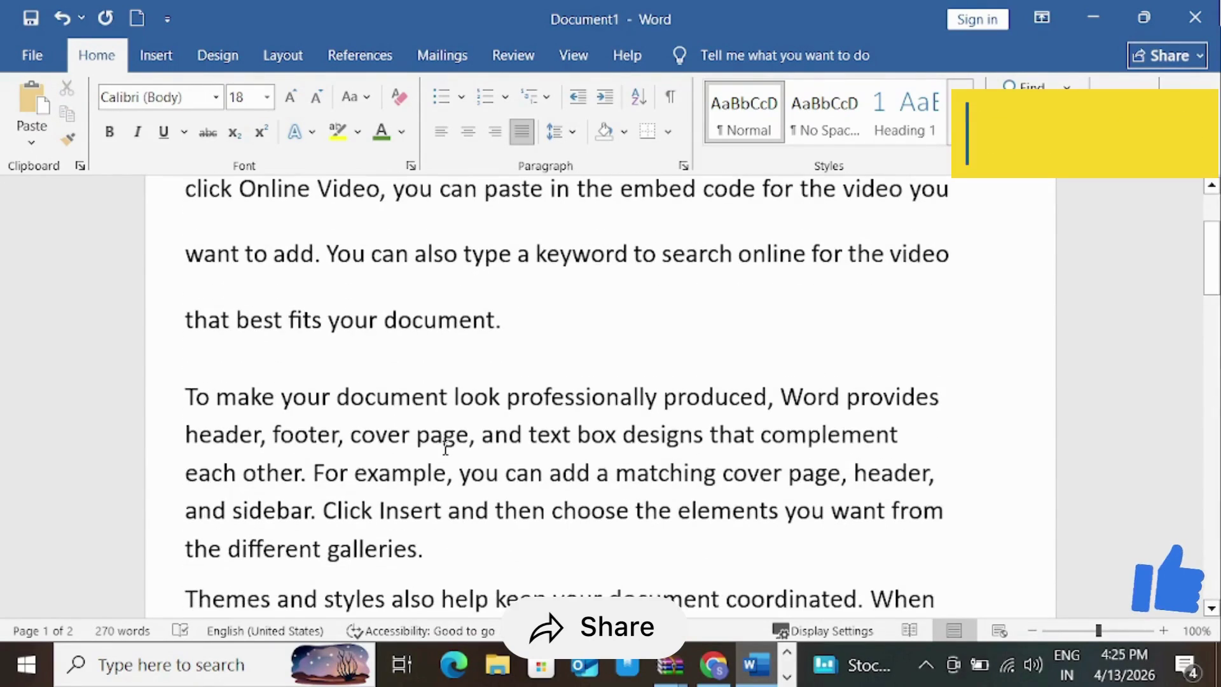
# Place the cursor at the end of the first paragraph and remove the space before that paragraph
pyautogui.click(197, 374)
pyautogui.click(656, 337)
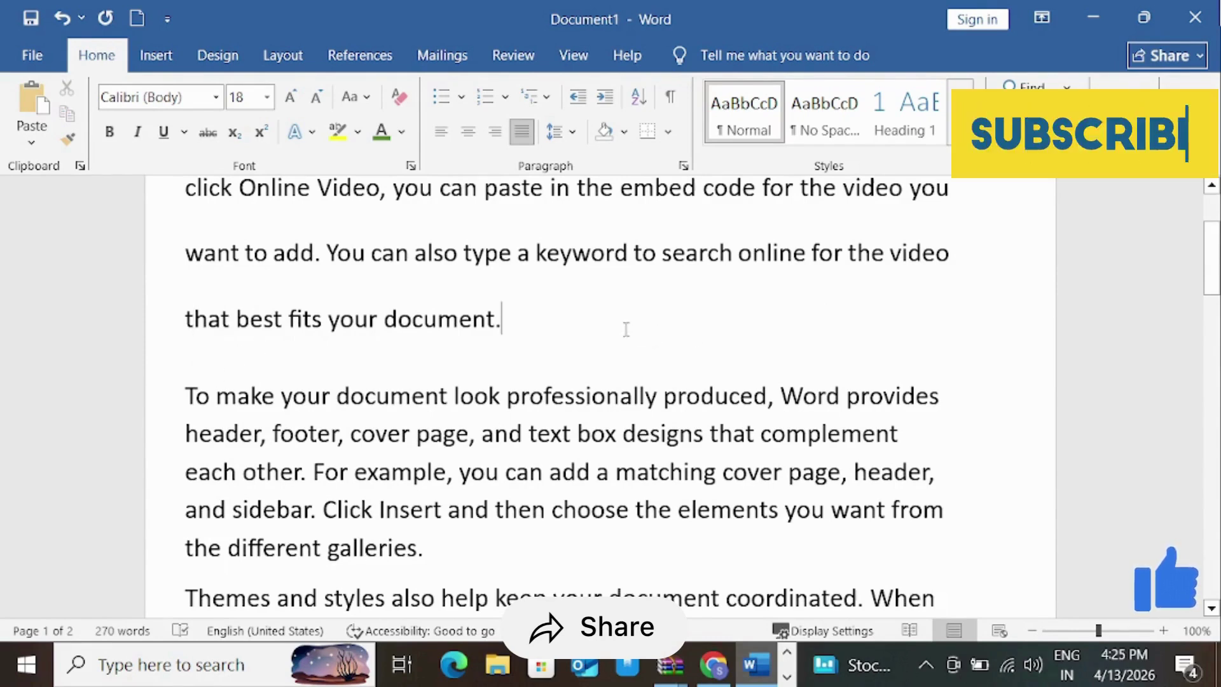
pyautogui.click(563, 132)
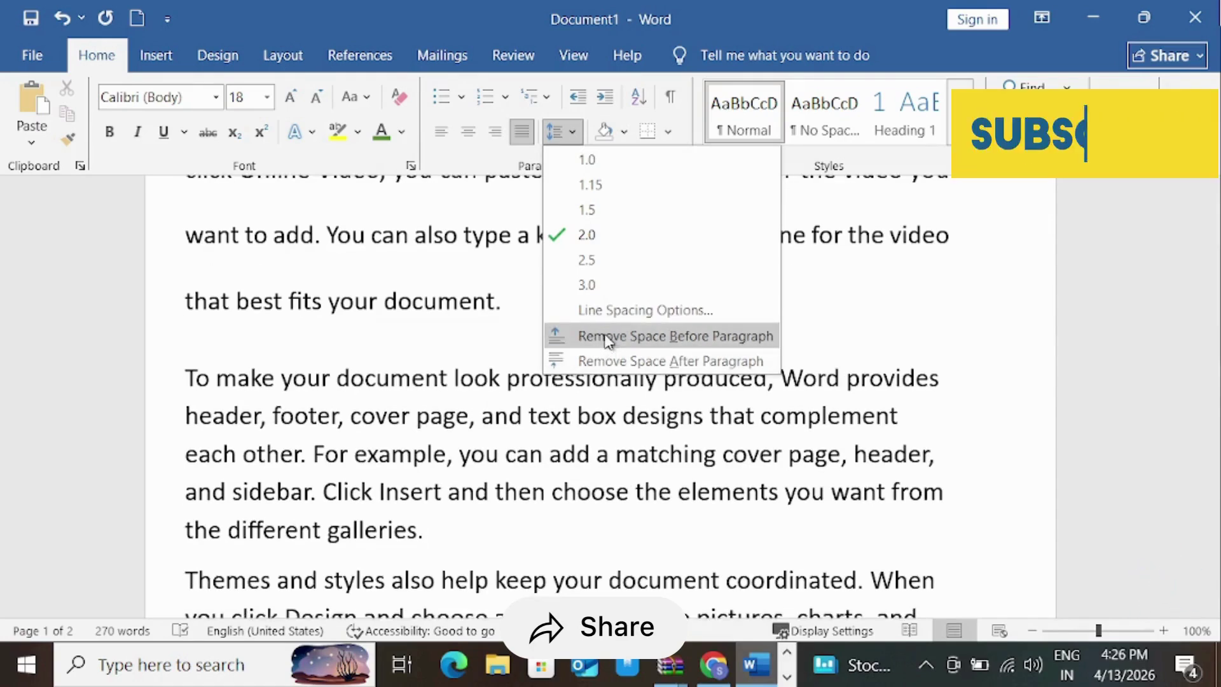
pyautogui.click(604, 337)
# Add the space before the first paragraph again, and remove it once more
pyautogui.click(557, 134)
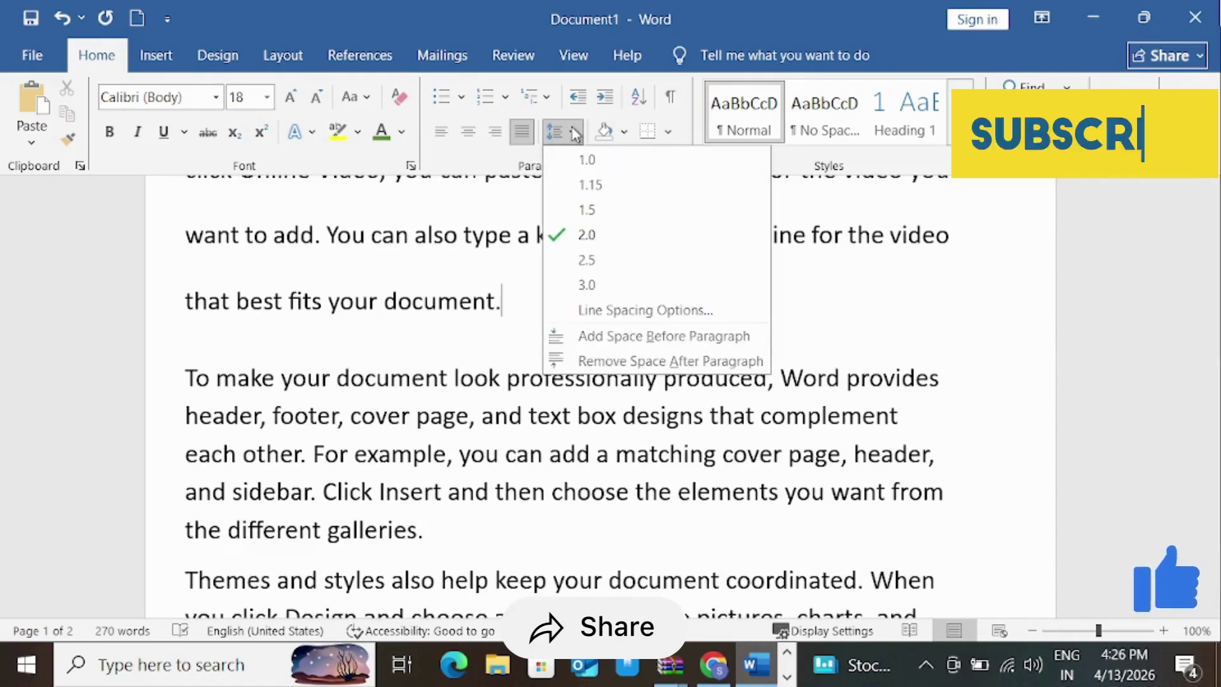
pyautogui.click(641, 329)
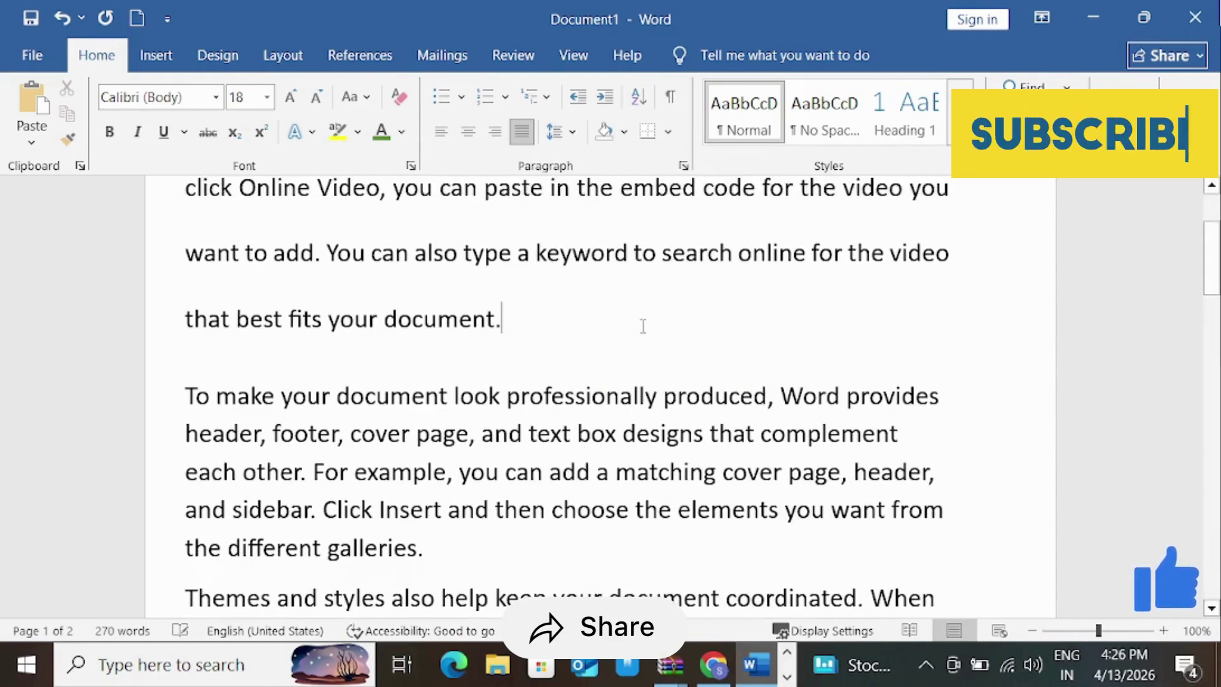
pyautogui.click(573, 136)
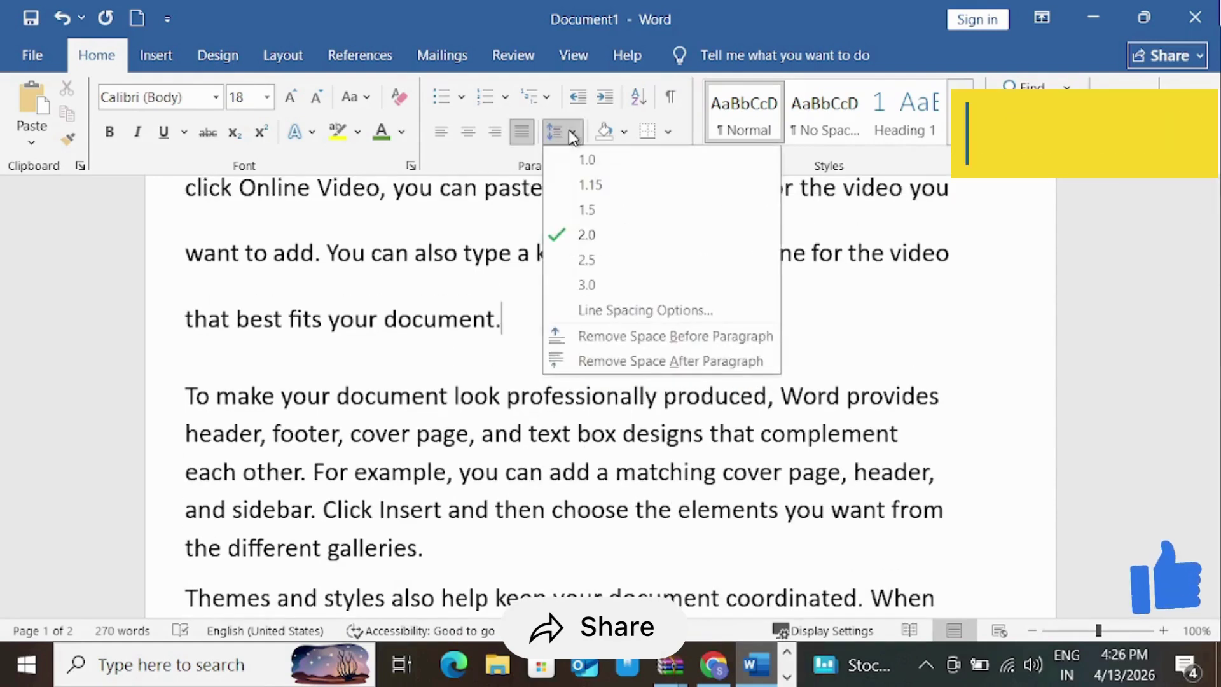
pyautogui.click(655, 335)
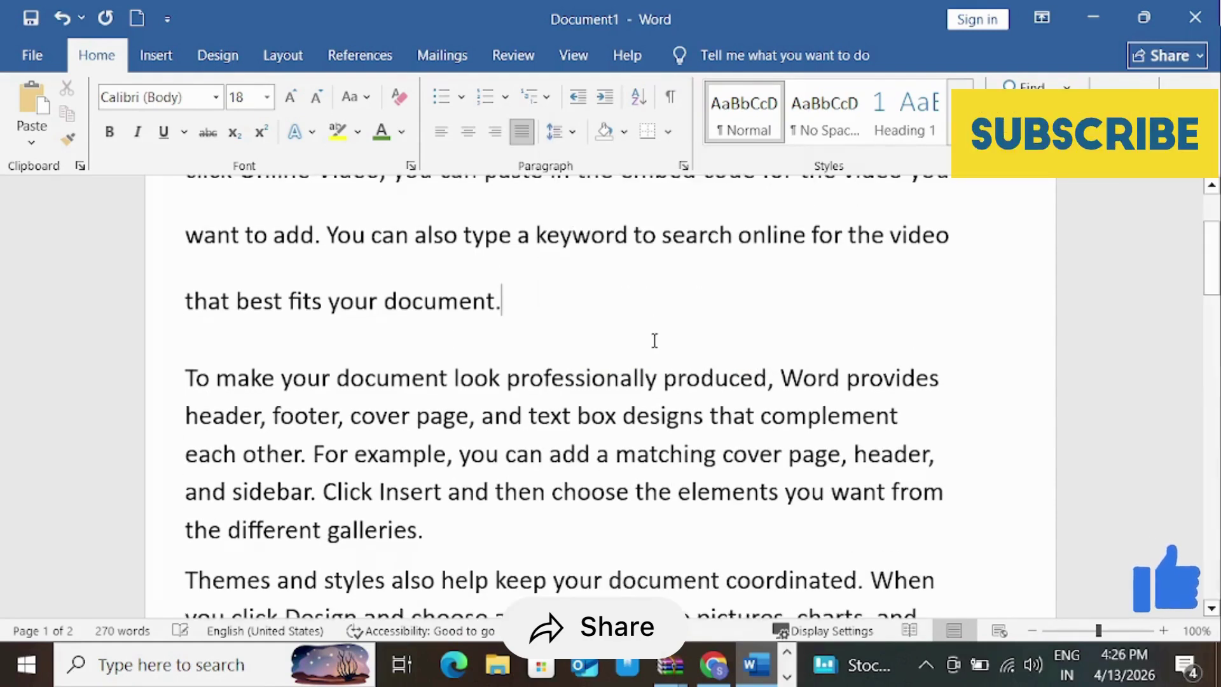
# Open the line spacing options for the first paragraph and set its left indentation to 0.5"
pyautogui.click(572, 135)
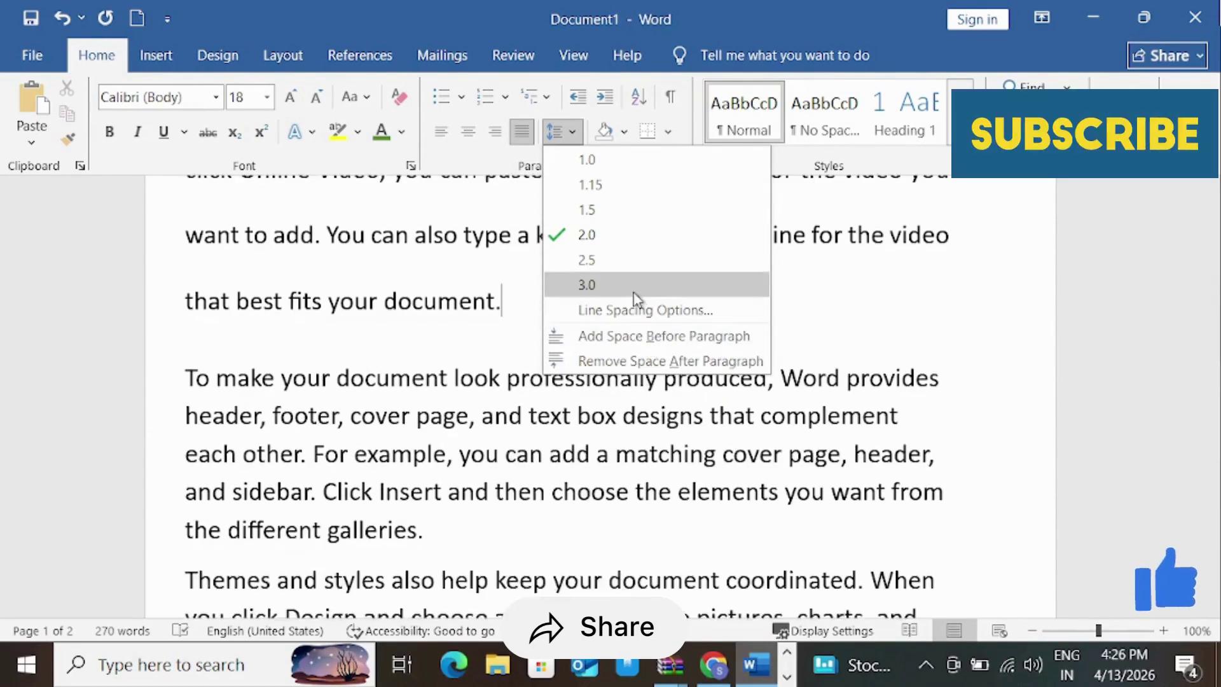
pyautogui.click(638, 311)
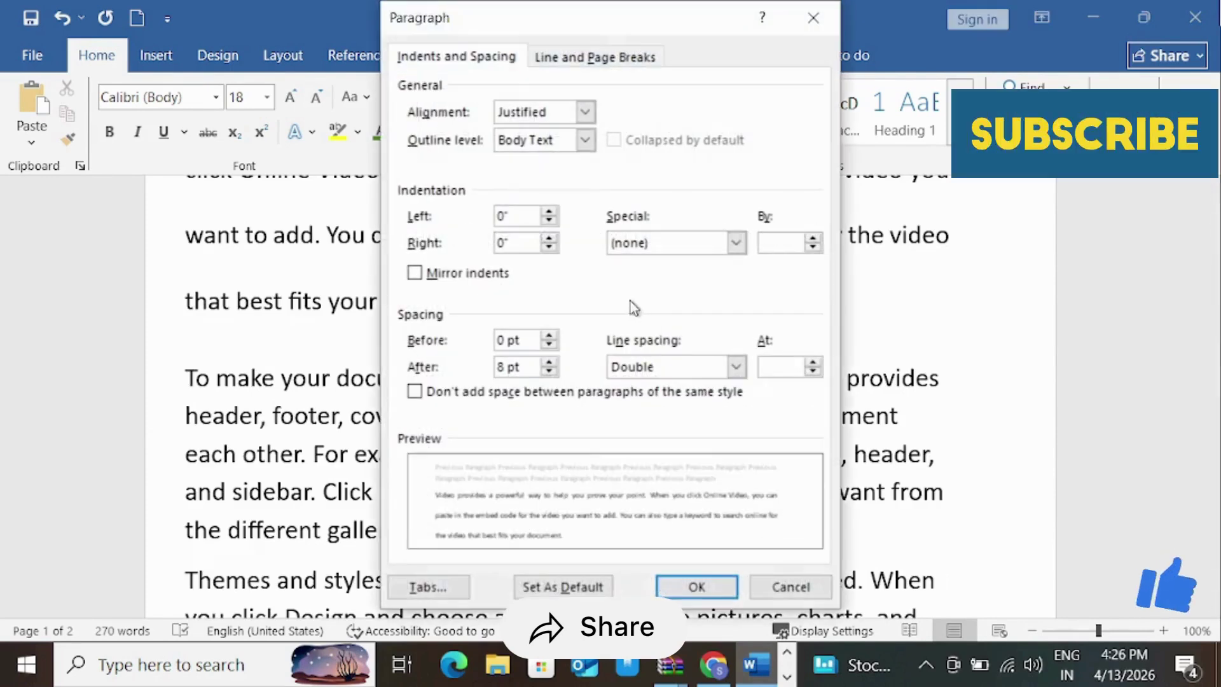
pyautogui.click(550, 212)
pyautogui.click(549, 213)
pyautogui.click(550, 212)
pyautogui.click(549, 212)
pyautogui.click(549, 212)
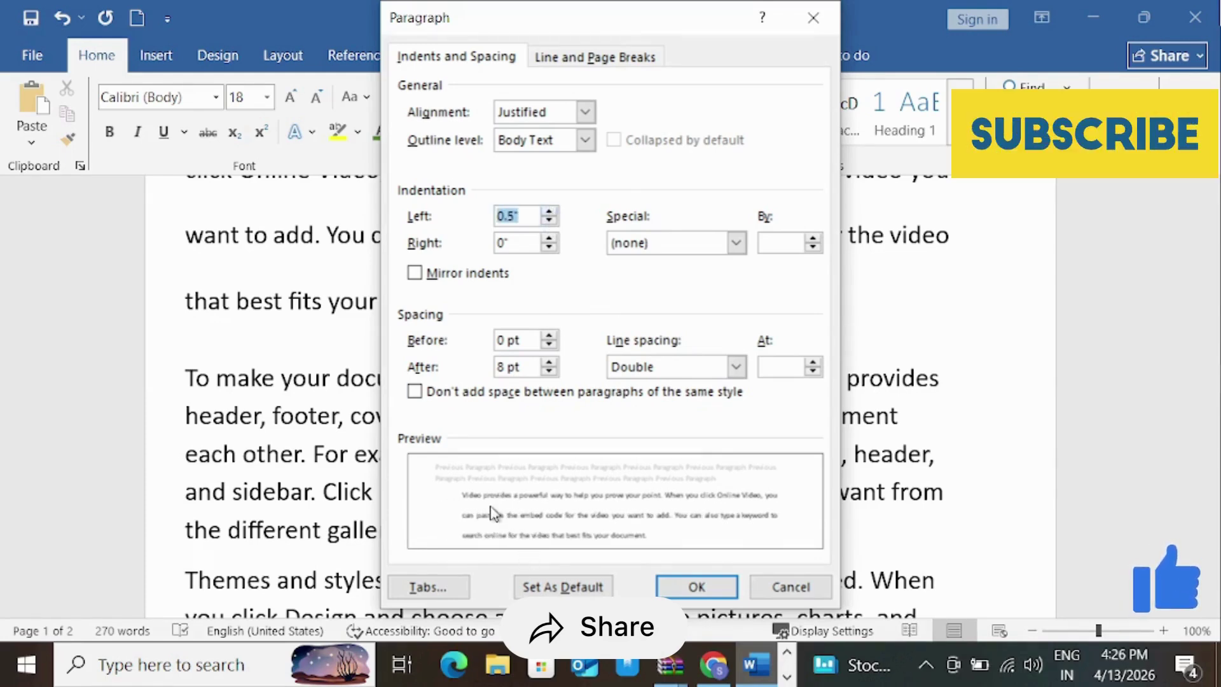
# Try a negative right indentation of -0.5" for the first paragraph
pyautogui.click(550, 249)
pyautogui.click(550, 248)
pyautogui.click(550, 248)
pyautogui.click(550, 248)
pyautogui.click(550, 248)
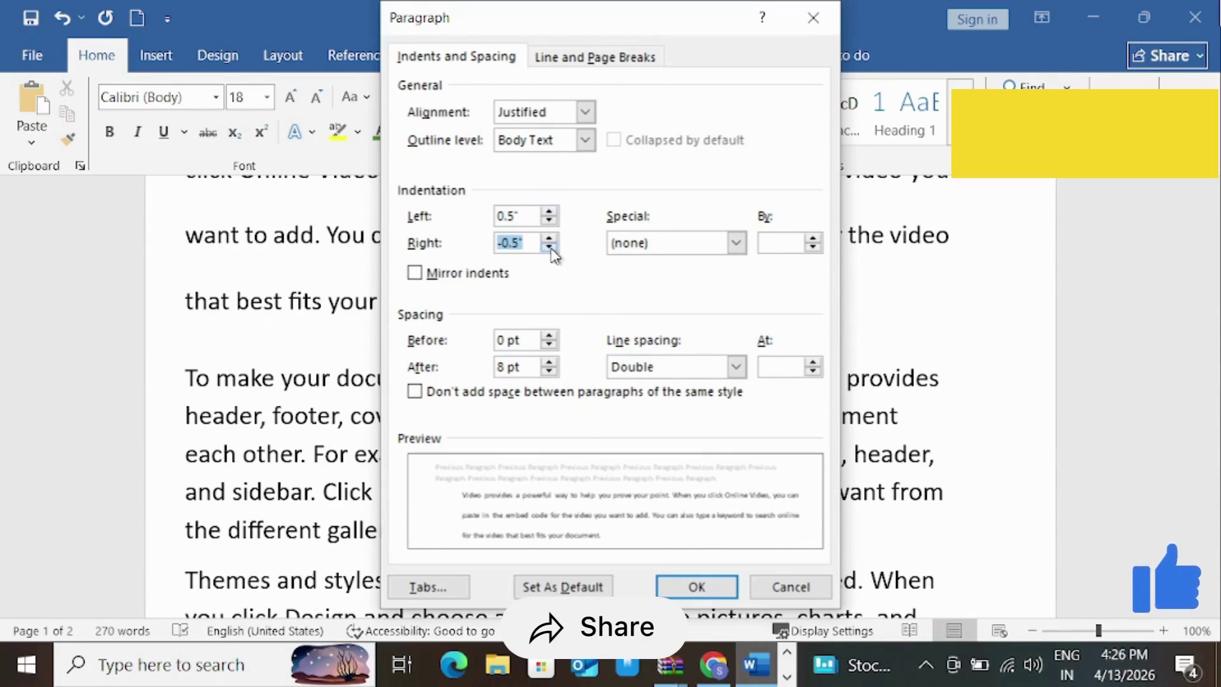
# Set the first paragraph's right indentation to 0.5"
pyautogui.click(549, 238)
pyautogui.click(549, 237)
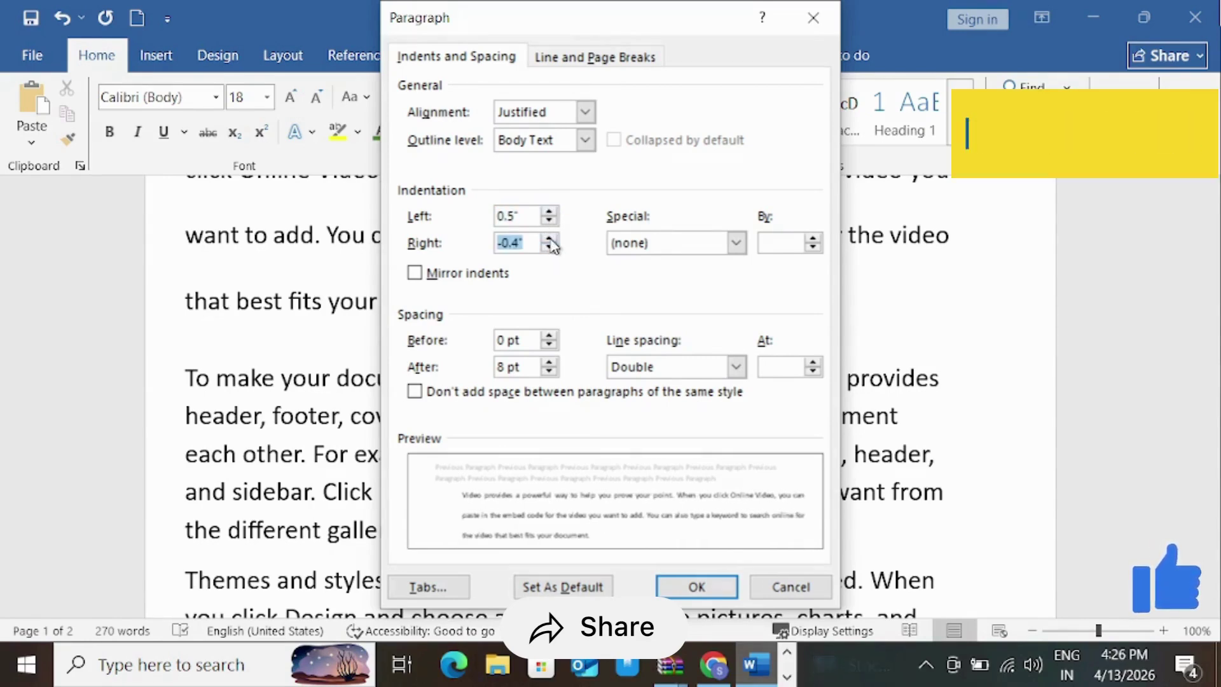
pyautogui.click(550, 238)
pyautogui.click(549, 238)
pyautogui.click(550, 238)
pyautogui.click(549, 238)
pyautogui.click(550, 238)
pyautogui.click(549, 237)
pyautogui.click(549, 238)
pyautogui.click(549, 238)
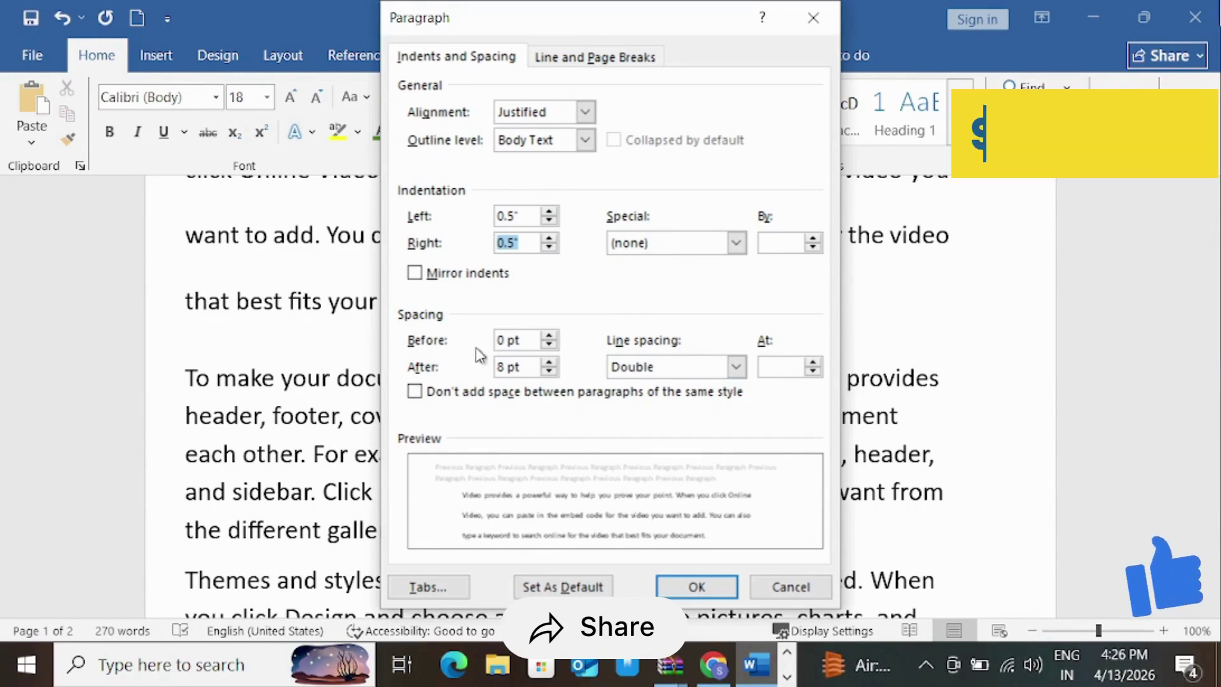
# Set the first paragraph's spacing to 24 pt before and Auto after
pyautogui.click(549, 336)
pyautogui.click(549, 337)
pyautogui.click(549, 336)
pyautogui.click(549, 336)
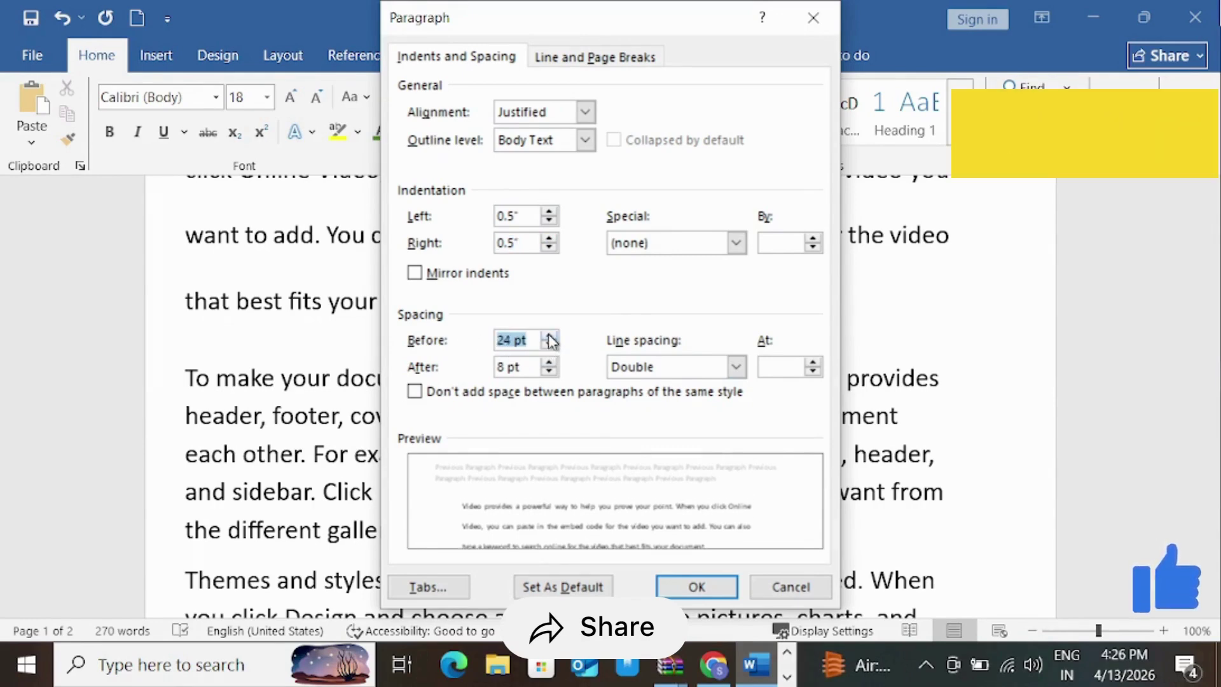
pyautogui.click(549, 371)
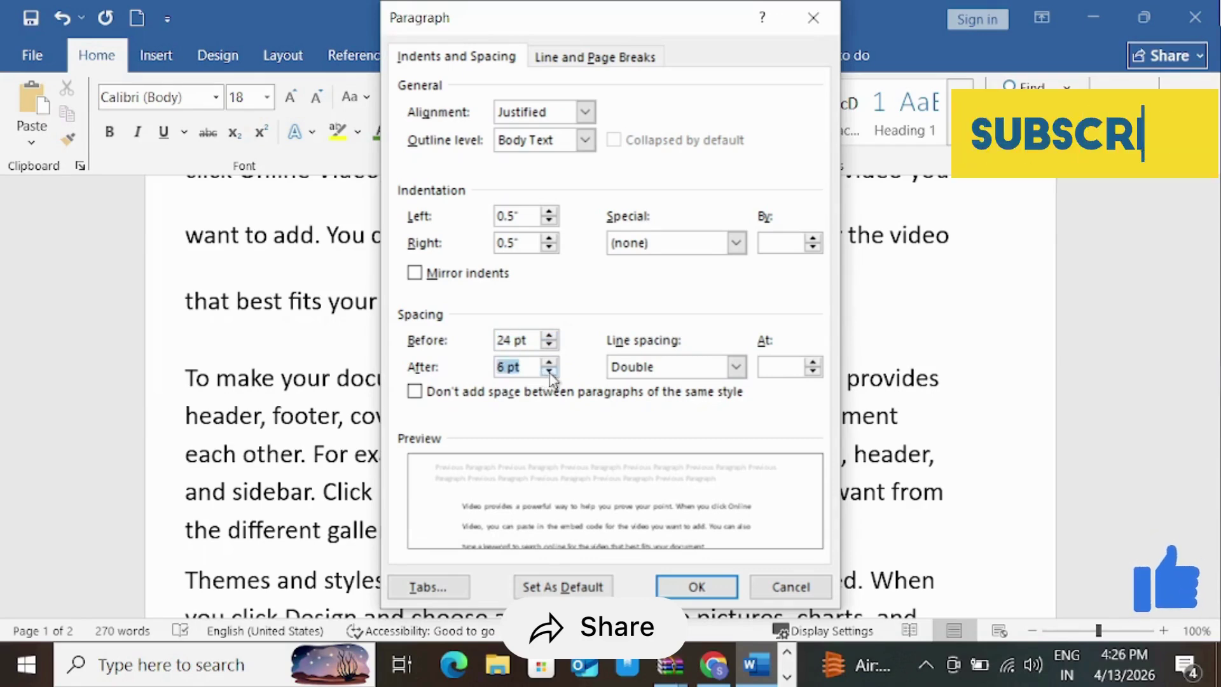
pyautogui.click(550, 371)
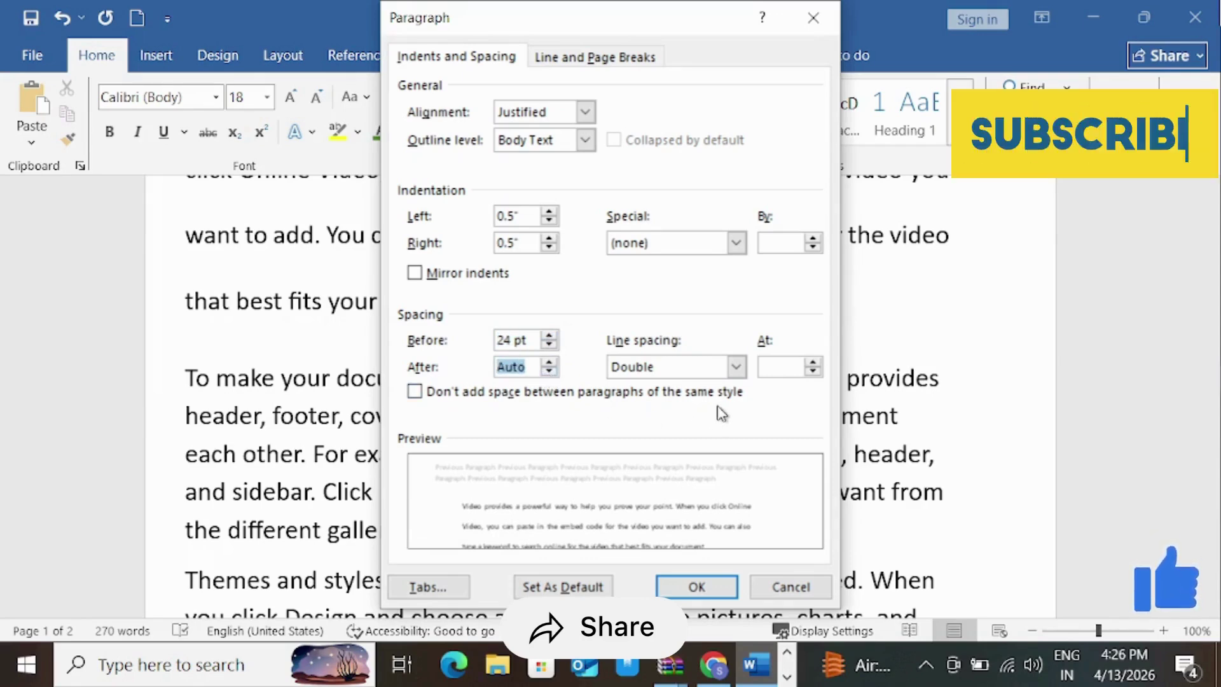
# Set the first paragraph's line spacing to Multiple at 3 and apply the paragraph settings
pyautogui.click(736, 367)
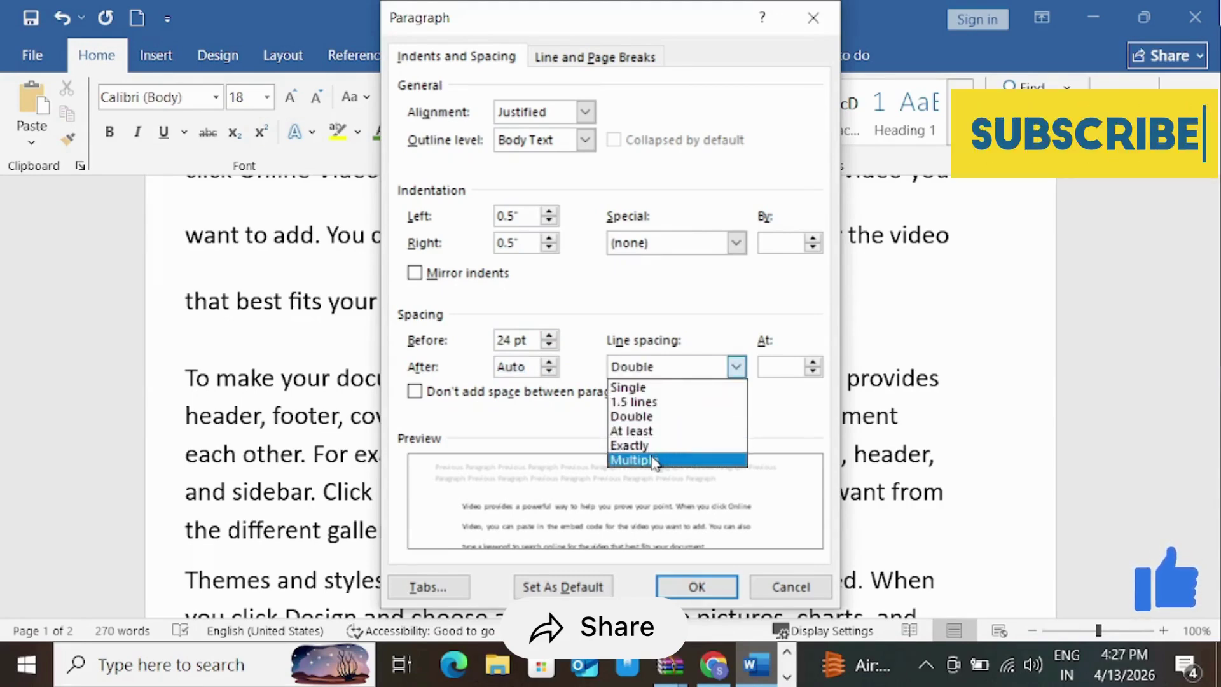
pyautogui.click(817, 365)
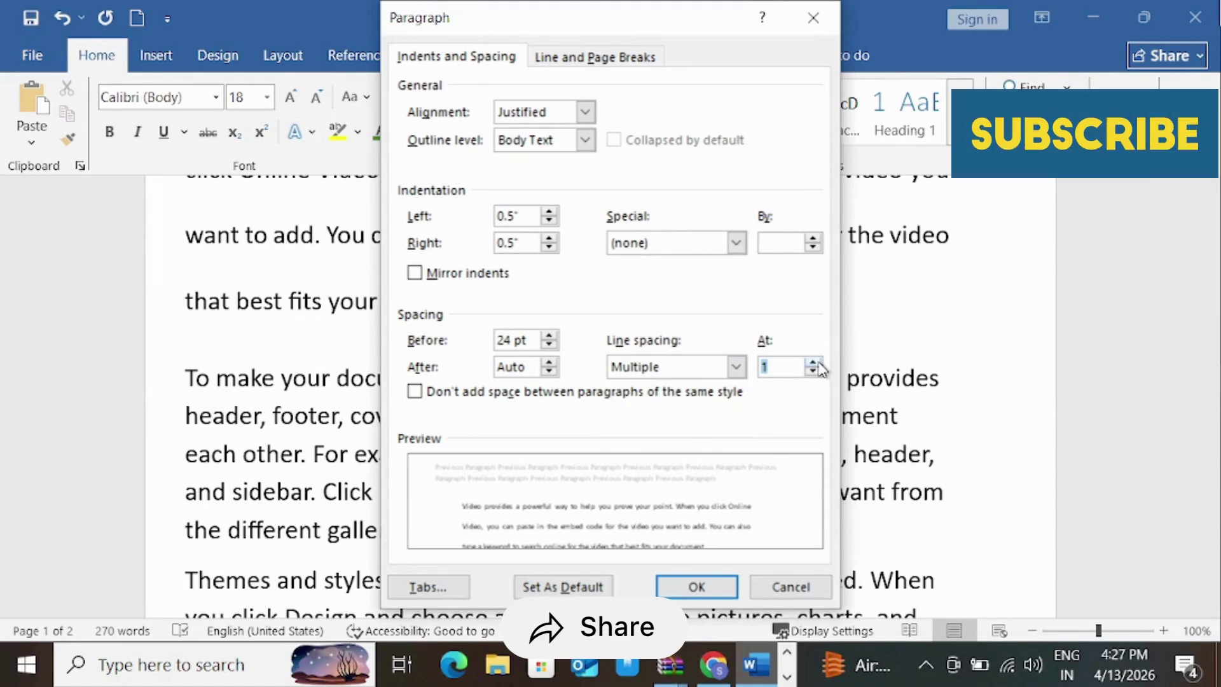
pyautogui.click(814, 363)
pyautogui.click(814, 362)
pyautogui.click(814, 363)
pyautogui.click(814, 363)
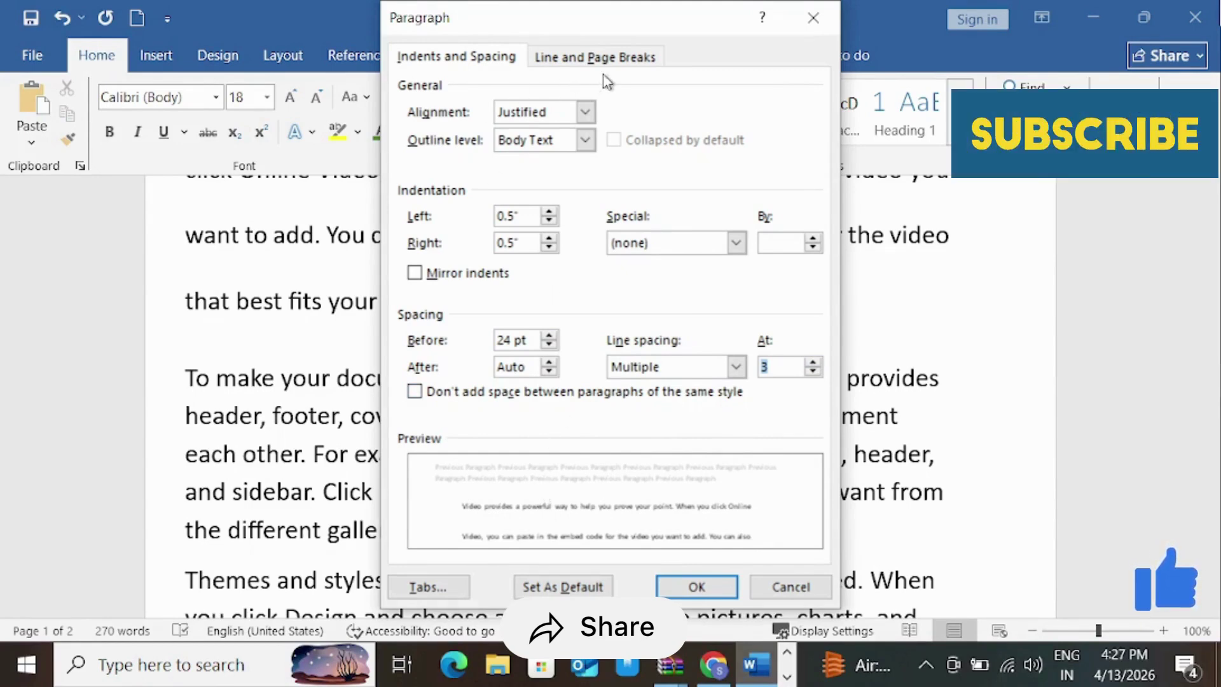
pyautogui.click(706, 595)
# Shade the background of the first paragraph with the gold theme color
pyautogui.scroll(3, 545, 381)
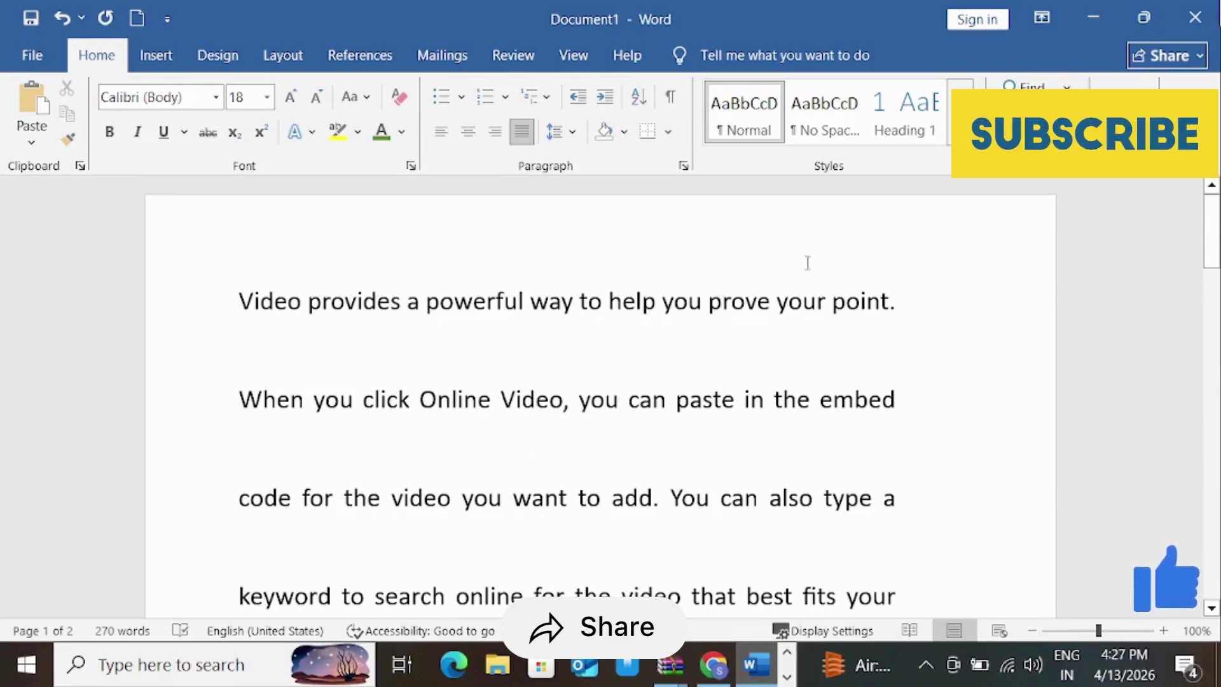
pyautogui.scroll(-10, 758, 548)
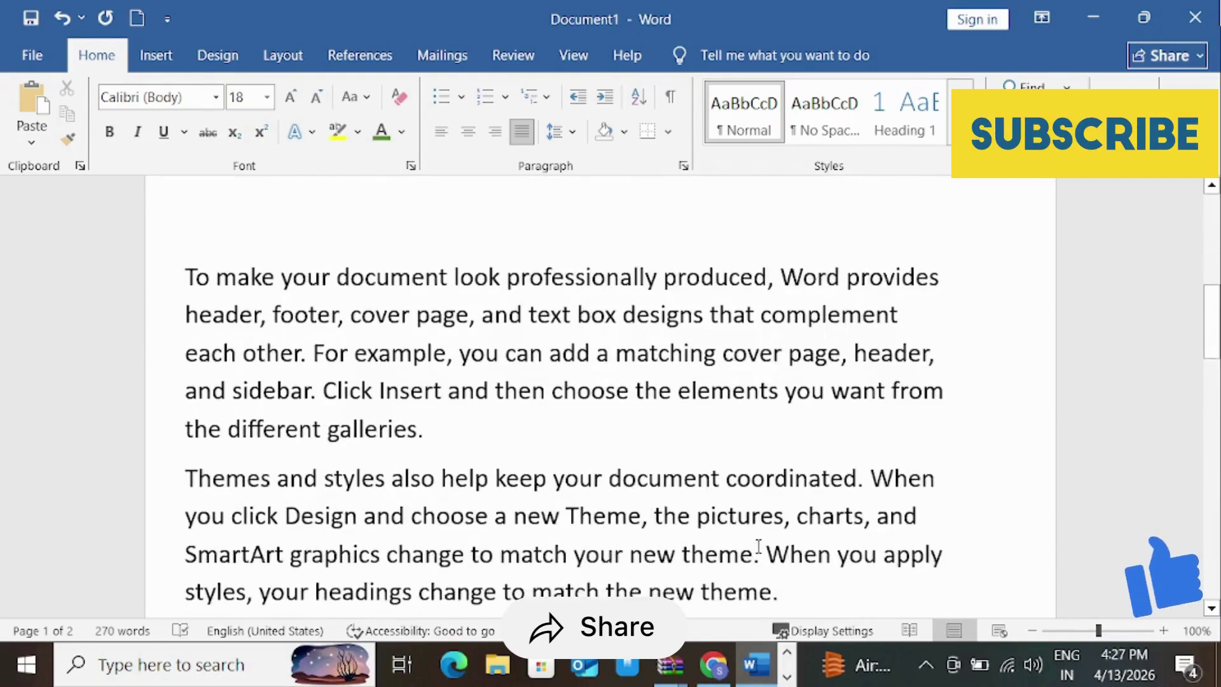
pyautogui.scroll(-8, 759, 546)
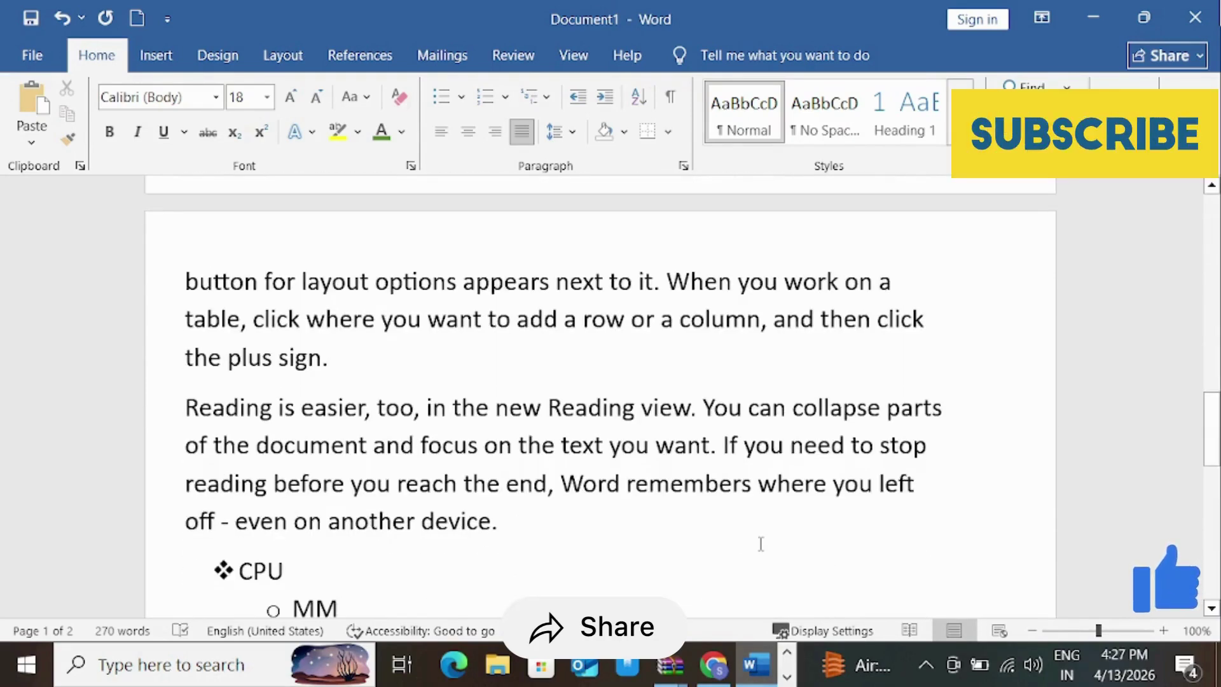
pyautogui.scroll(-10, 761, 543)
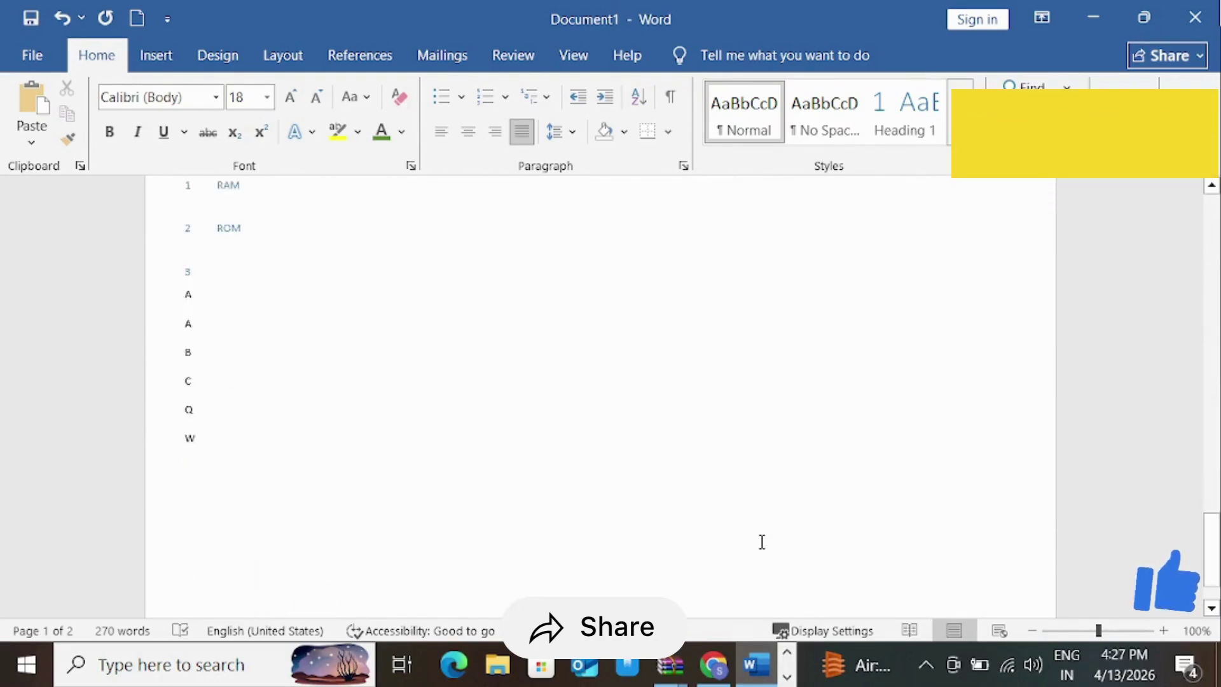
pyautogui.scroll(15, 763, 540)
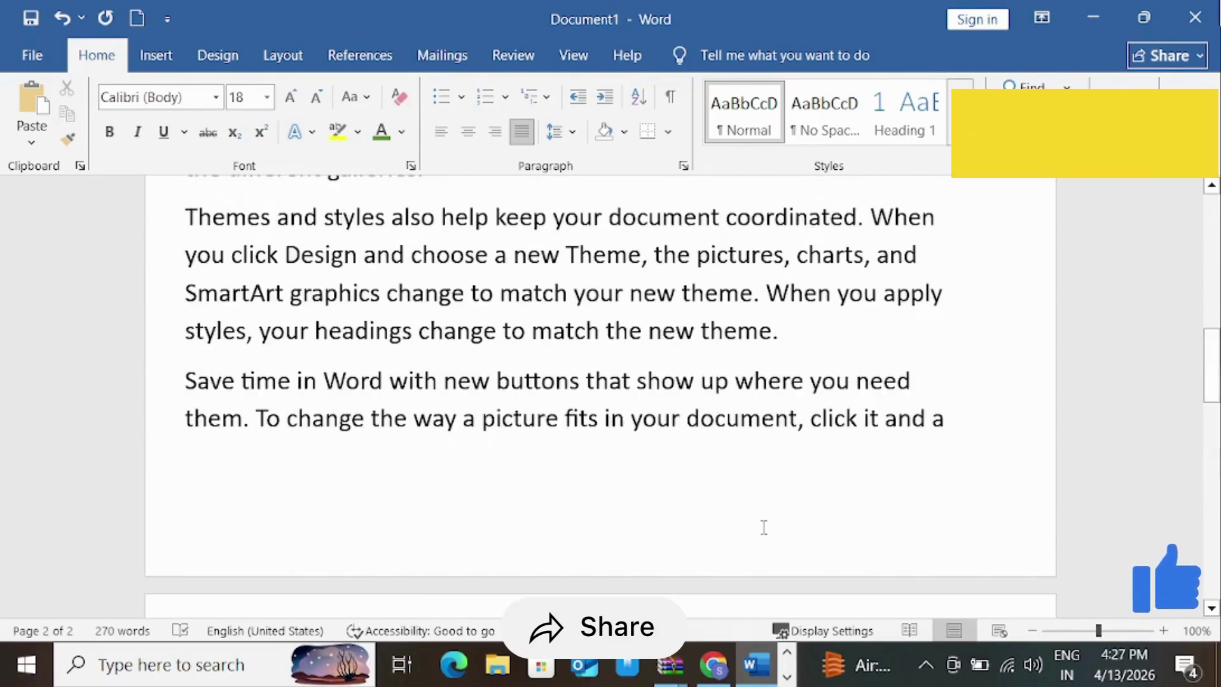
pyautogui.scroll(3, 766, 513)
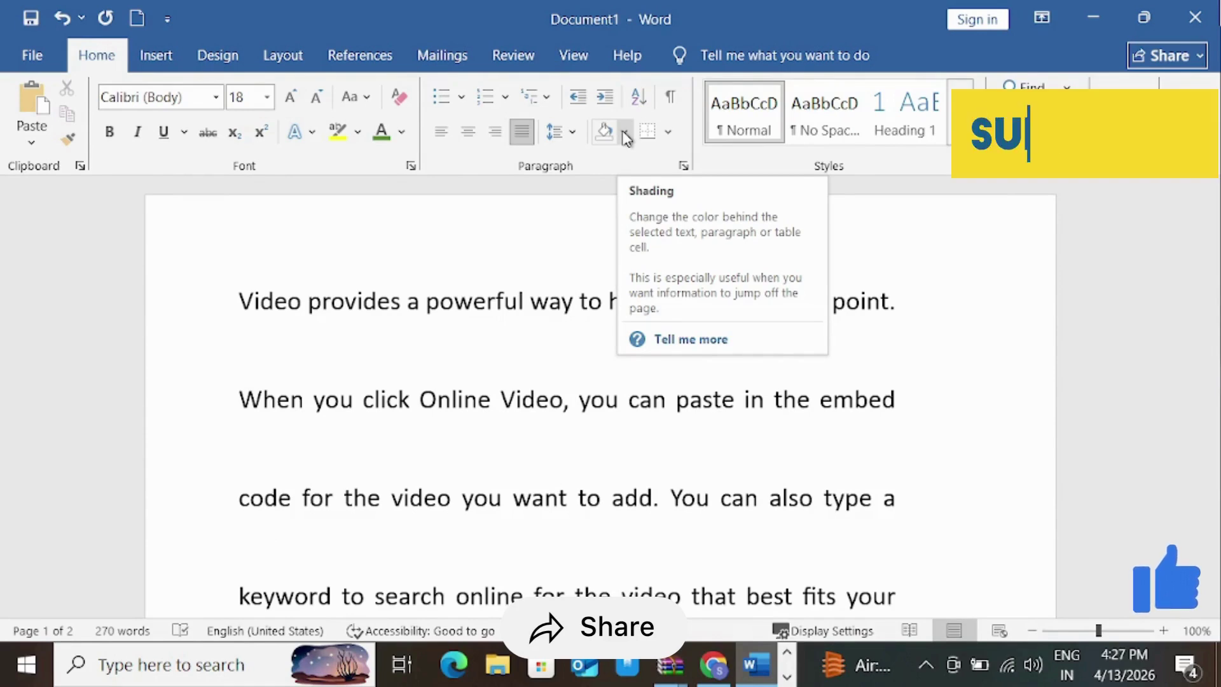
pyautogui.click(625, 133)
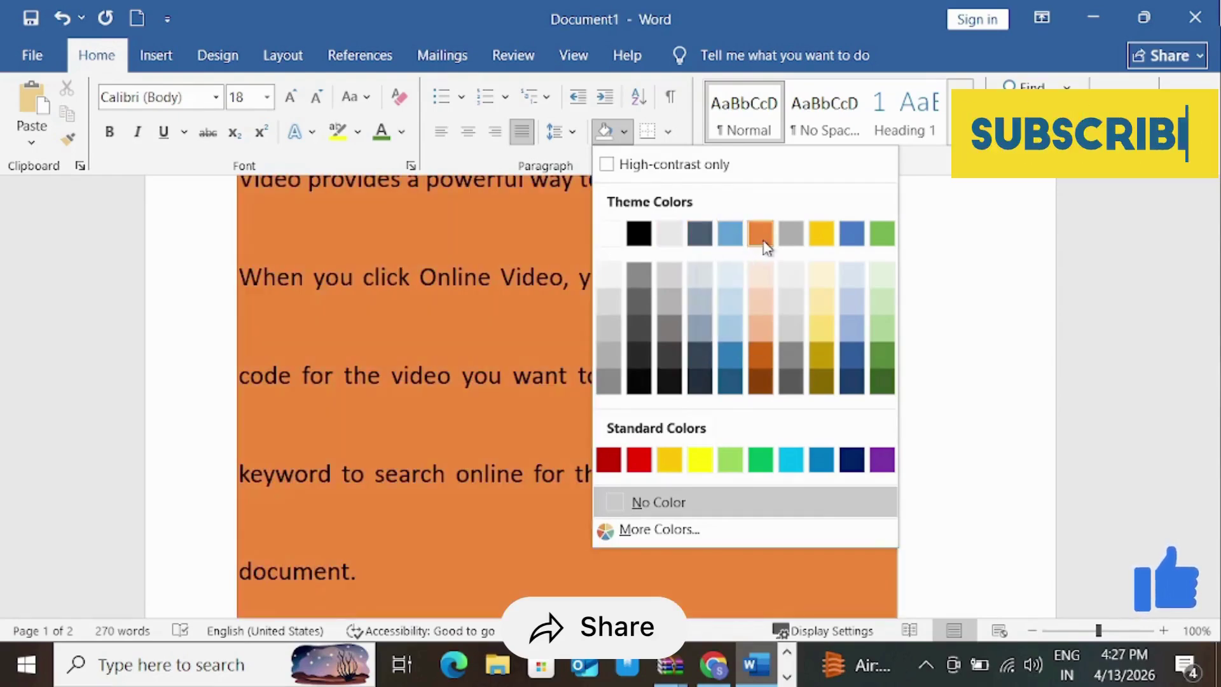
pyautogui.click(823, 243)
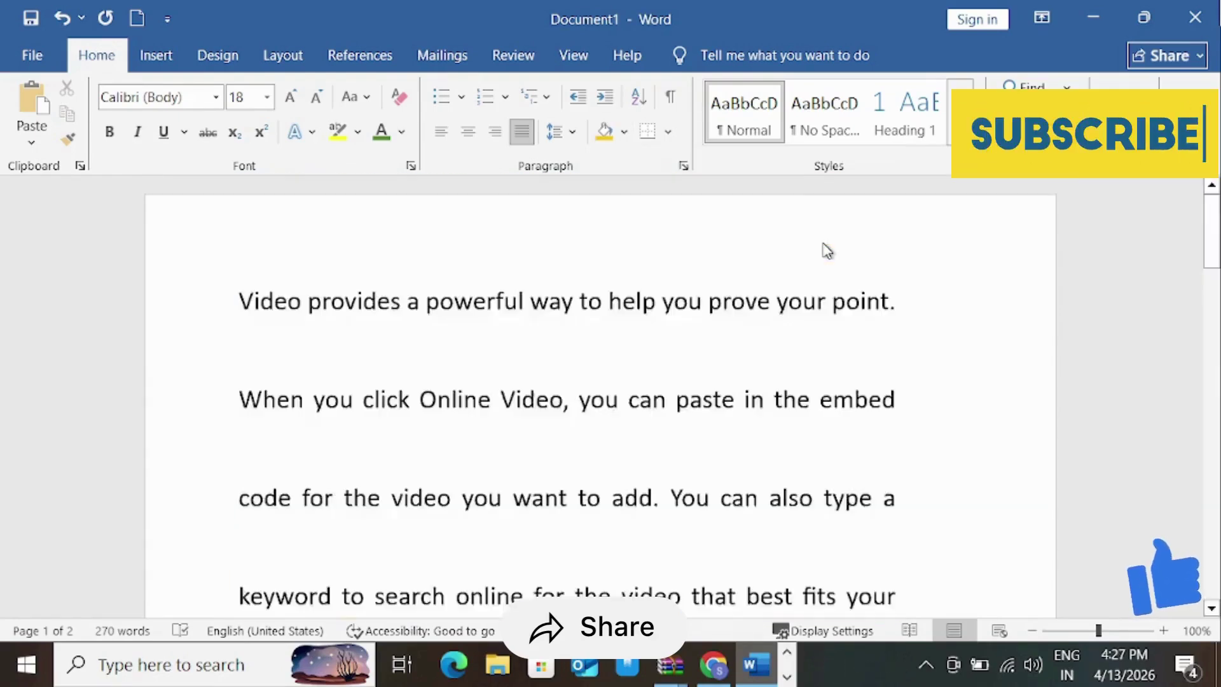